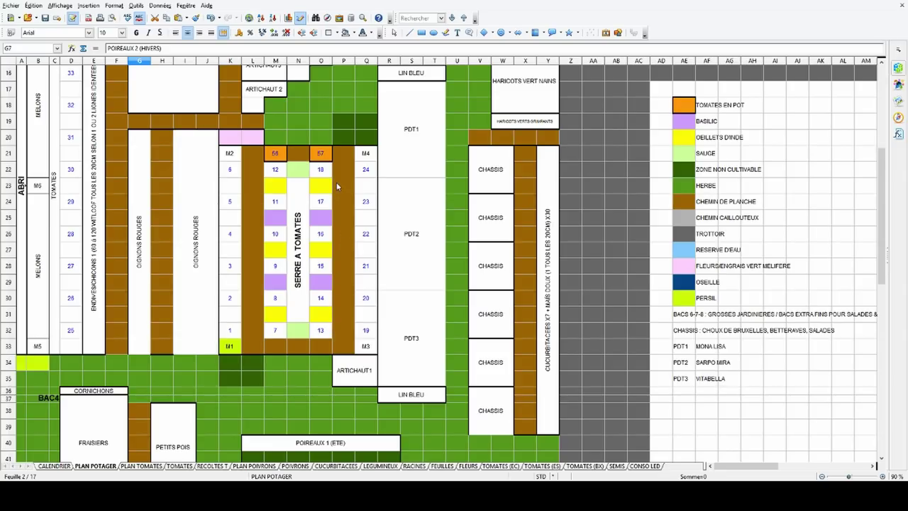
Step: Review the garden layout on the PLAN POTAGER sheet, from the BAC1 to BAC3 beds down to the TOURNESOLS rows
scroll(281, 166, "up", 2)
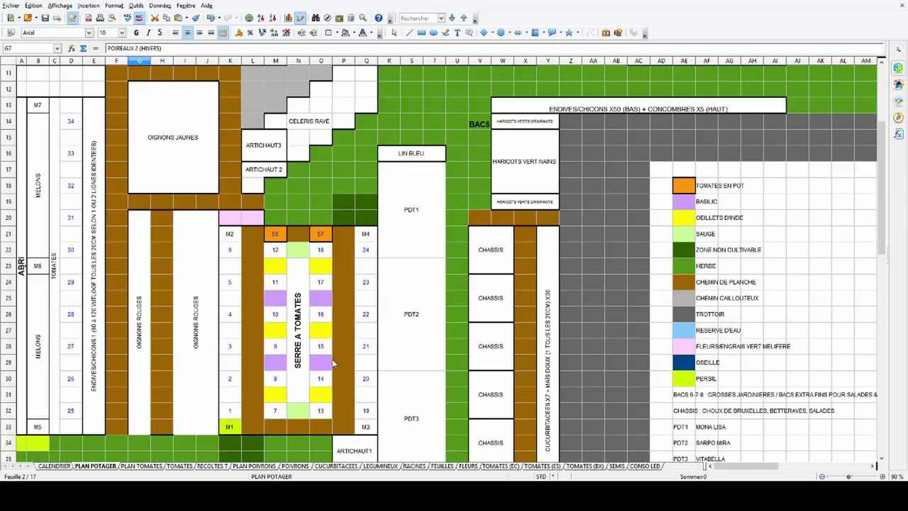
scroll(332, 364, "up", 2)
scroll(333, 364, "up", 2)
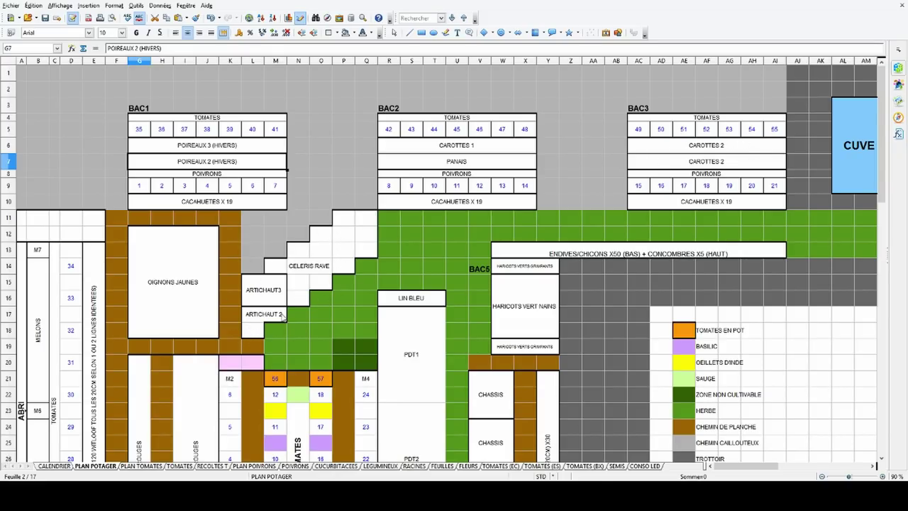
scroll(426, 256, "down", 7)
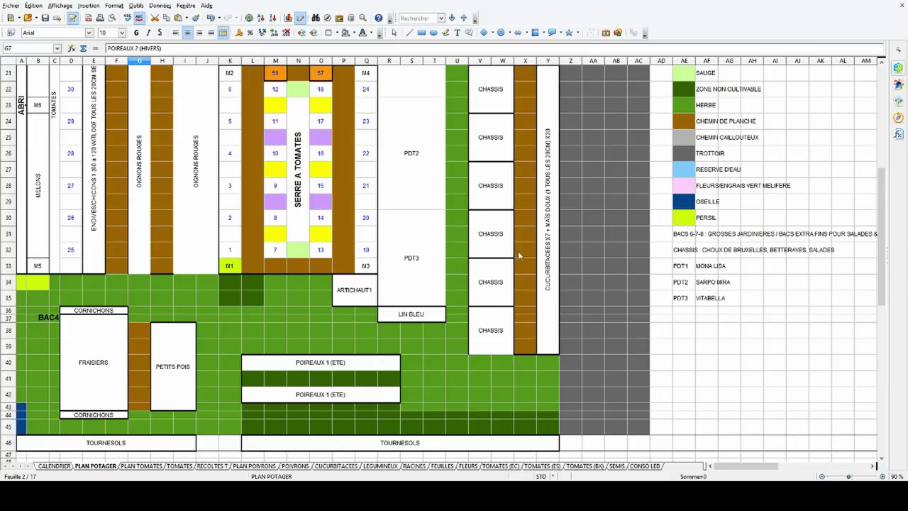
scroll(367, 172, "up", 2)
scroll(367, 172, "down", 2)
scroll(368, 172, "up", 5)
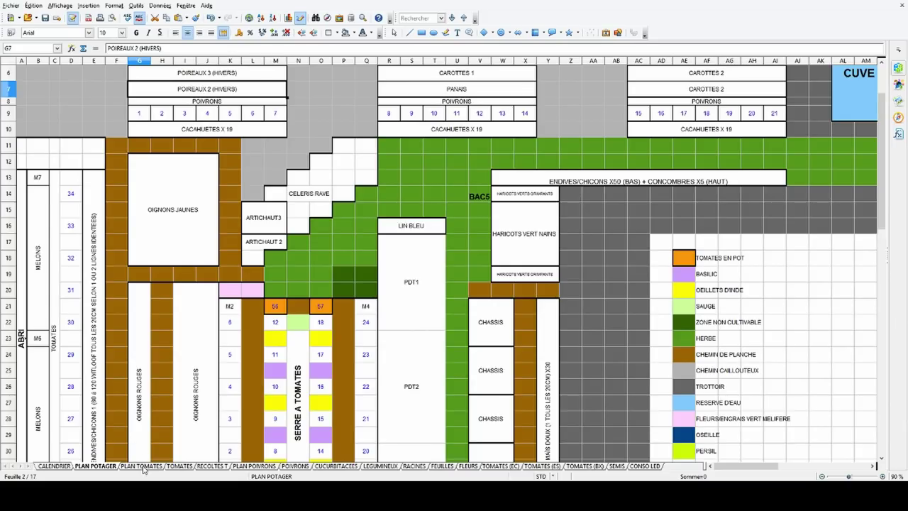
Step: View the tomato placements on the PLAN TOMATES sheet and examine the 1 March 2019 sowing list on the TOMATES sheet
left_click(143, 468)
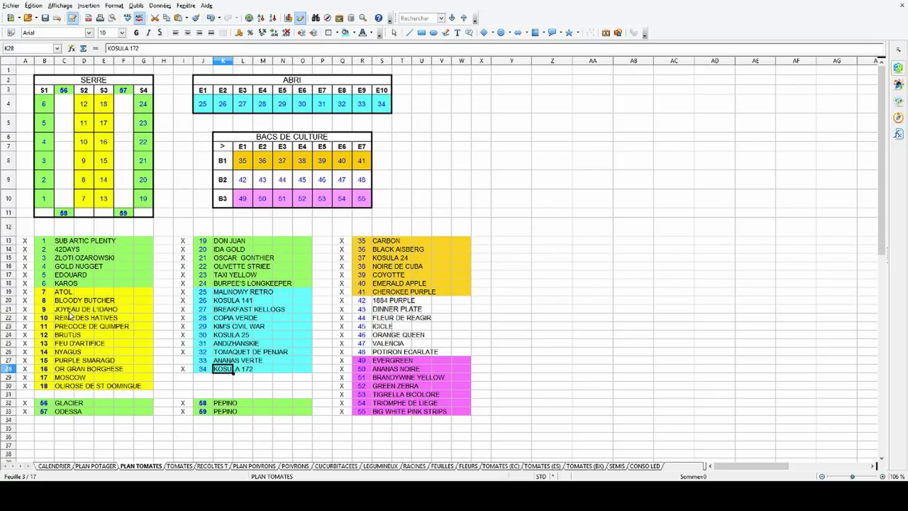
left_click(180, 467)
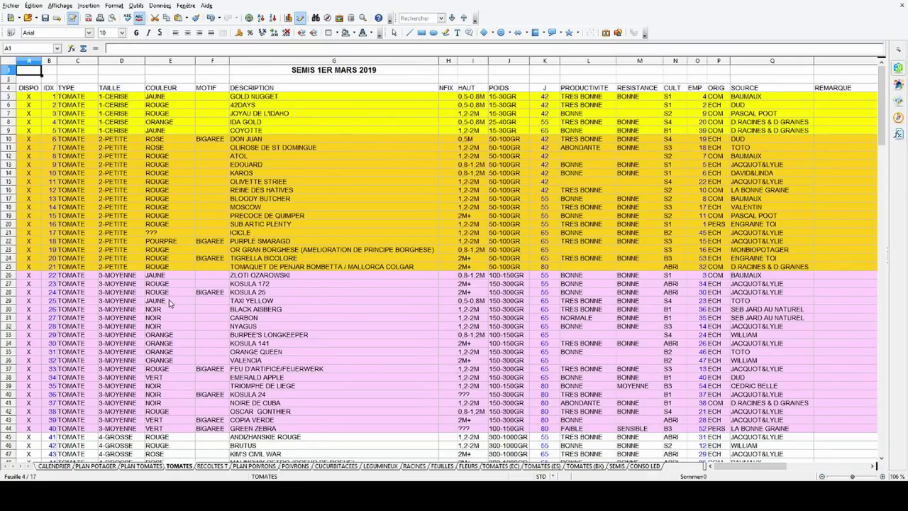
scroll(172, 307, "down", 7)
scroll(175, 314, "up", 7)
scroll(113, 332, "down", 7)
scroll(110, 363, "up", 3)
scroll(112, 99, "up", 3)
scroll(109, 106, "down", 3)
scroll(85, 107, "up", 3)
scroll(115, 139, "down", 3)
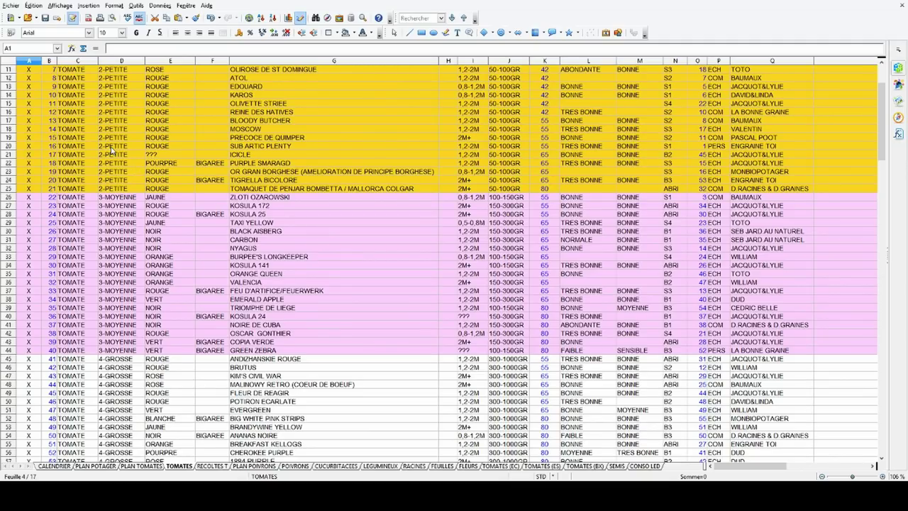
Step: Examine the size categories in the tomato sowing list, from 1-CERISE to 4-GROSSE
scroll(113, 151, "up", 3)
scroll(124, 398, "down", 2)
scroll(117, 315, "down", 3)
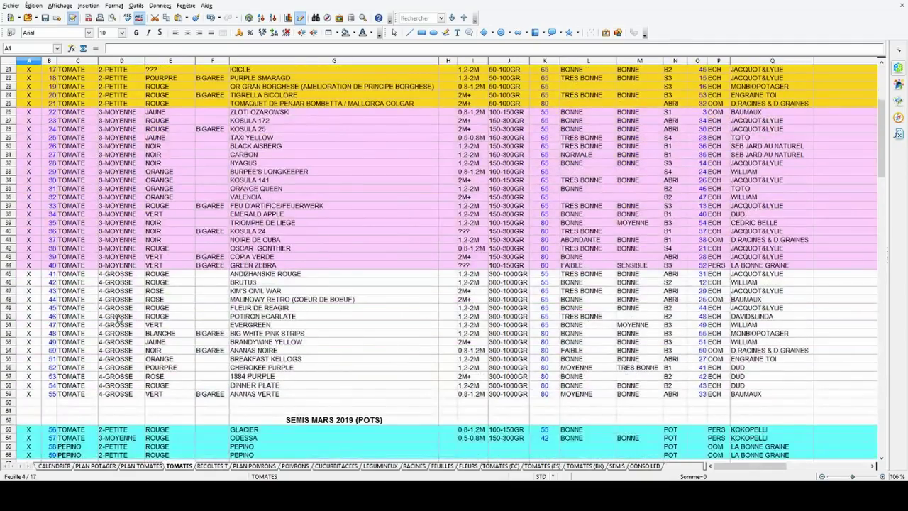
scroll(117, 176, "up", 5)
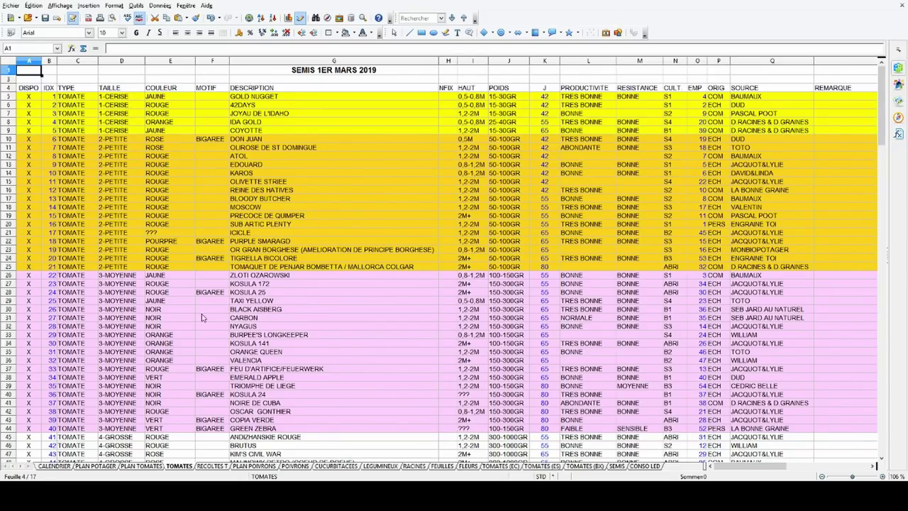
scroll(202, 317, "down", 5)
scroll(197, 317, "up", 4)
scroll(197, 318, "up", 2)
Step: Recheck the placements on the PLAN TOMATES sheet and examine the productivity and resistance columns on the TOMATES sheet
left_click(129, 467)
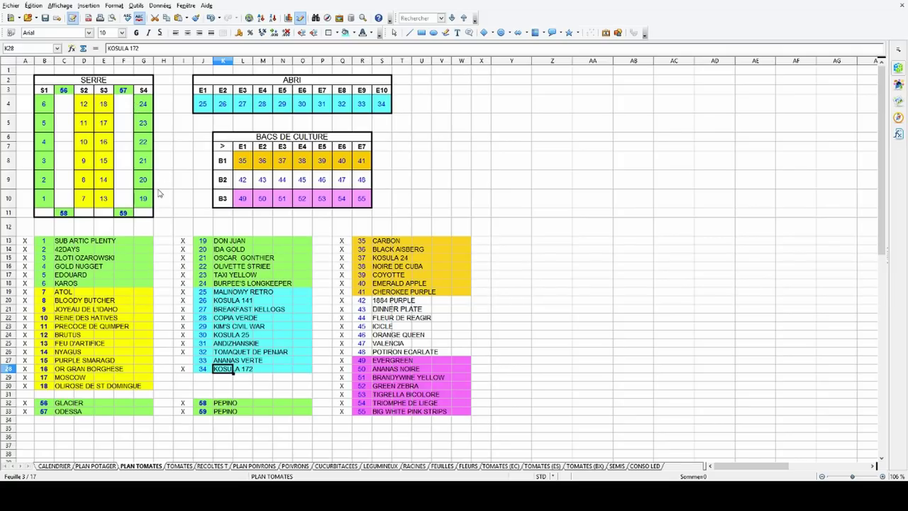
left_click(179, 466)
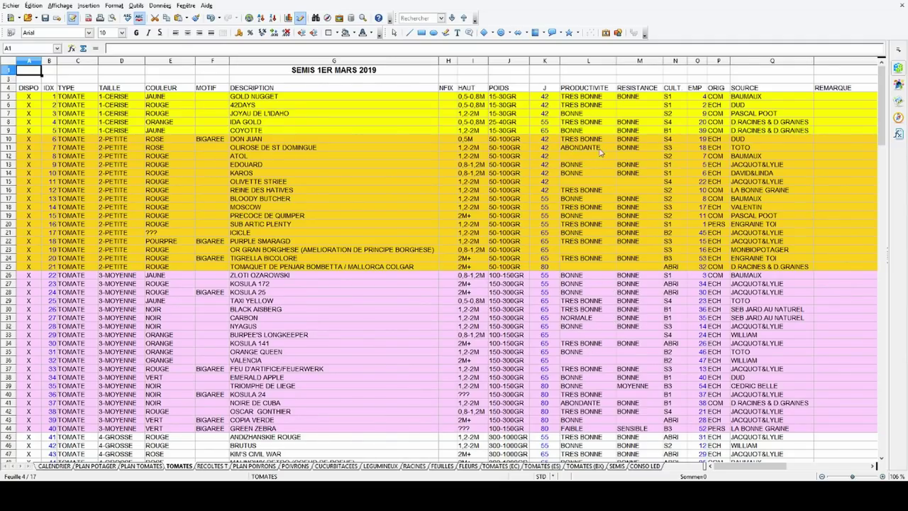
scroll(584, 212, "down", 3)
scroll(575, 273, "up", 3)
scroll(575, 402, "down", 1)
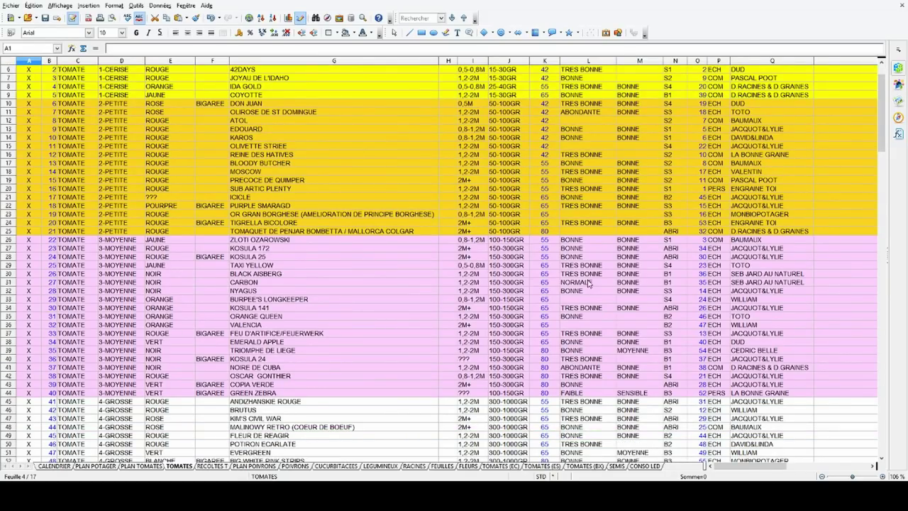
scroll(592, 208, "up", 2)
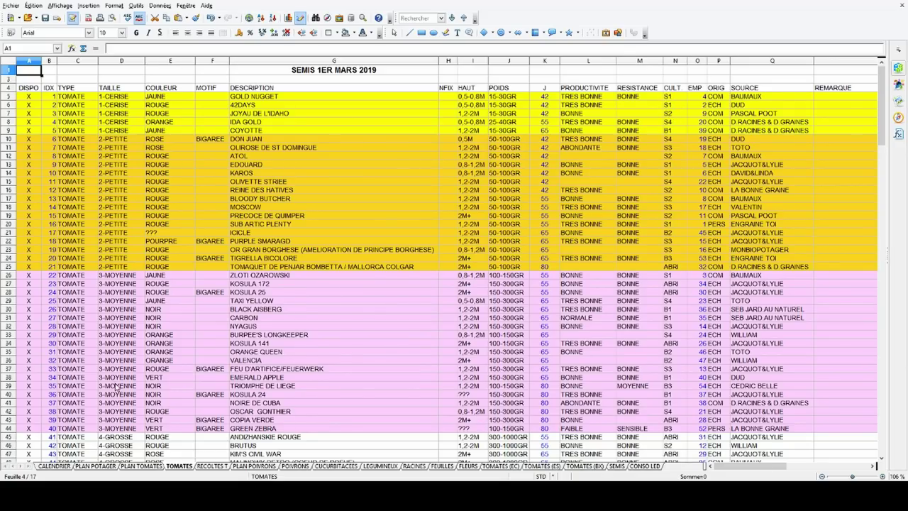
Step: Compare the tomato positions on the PLAN POTAGER and PLAN TOMATES sheets and return to the TOMATES sheet
left_click(97, 462)
left_click(96, 467)
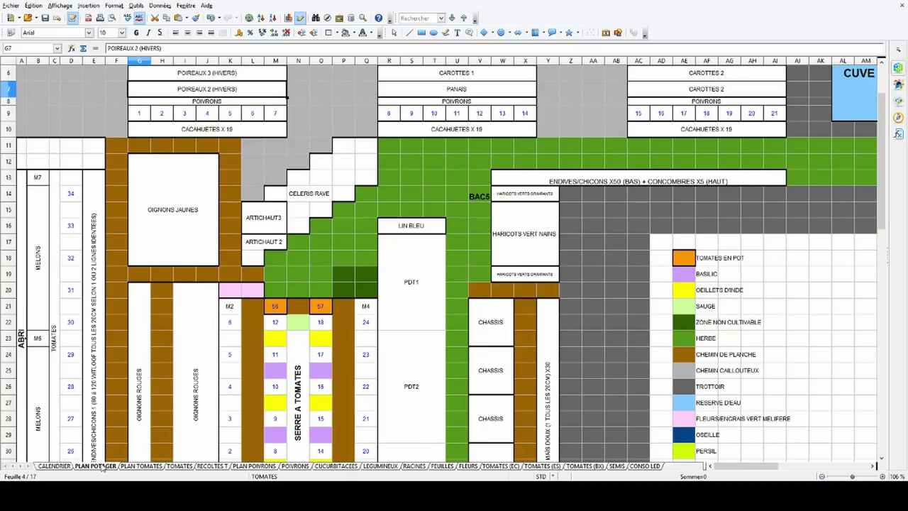
left_click(139, 466)
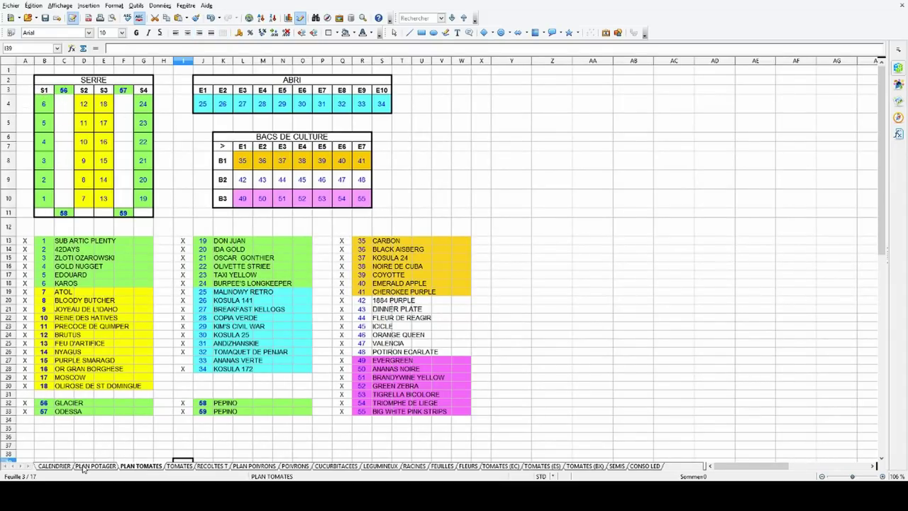
left_click(175, 466)
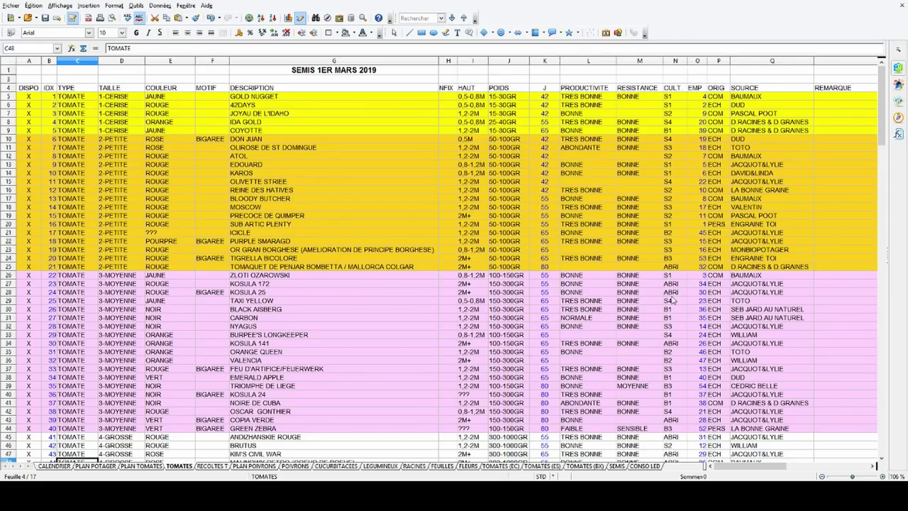
Step: Examine the CULT, EMP and ORIG columns of the tomato list, down to the March 2019 potted sowings
scroll(685, 307, "down", 1)
scroll(695, 332, "down", 6)
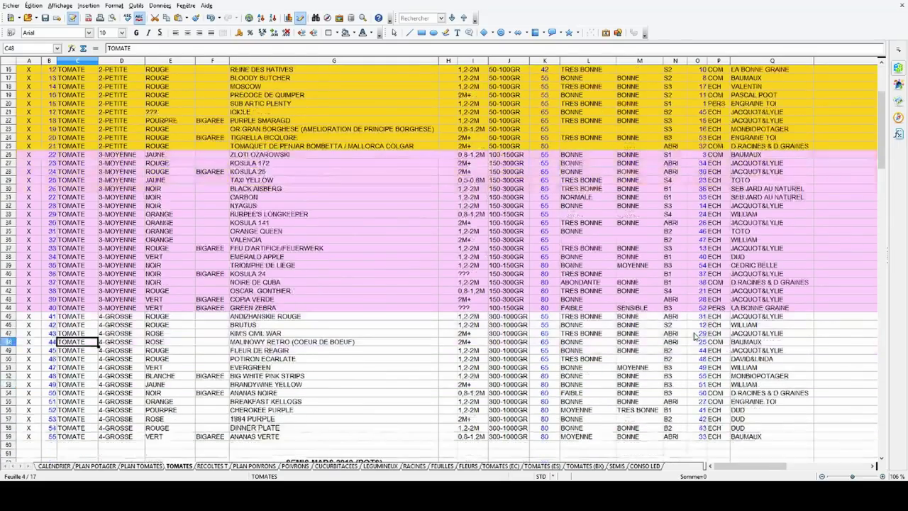
scroll(696, 338, "up", 3)
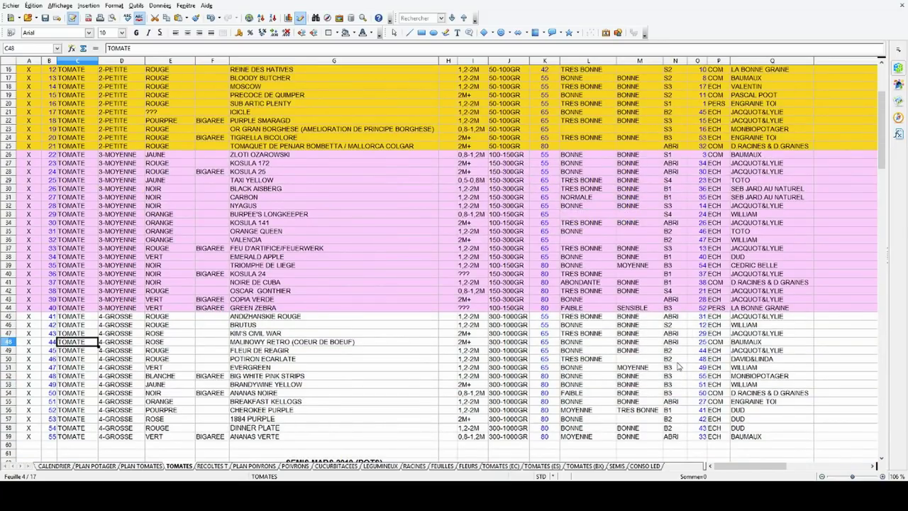
scroll(680, 368, "up", 2)
scroll(686, 184, "down", 3)
scroll(667, 180, "down", 2)
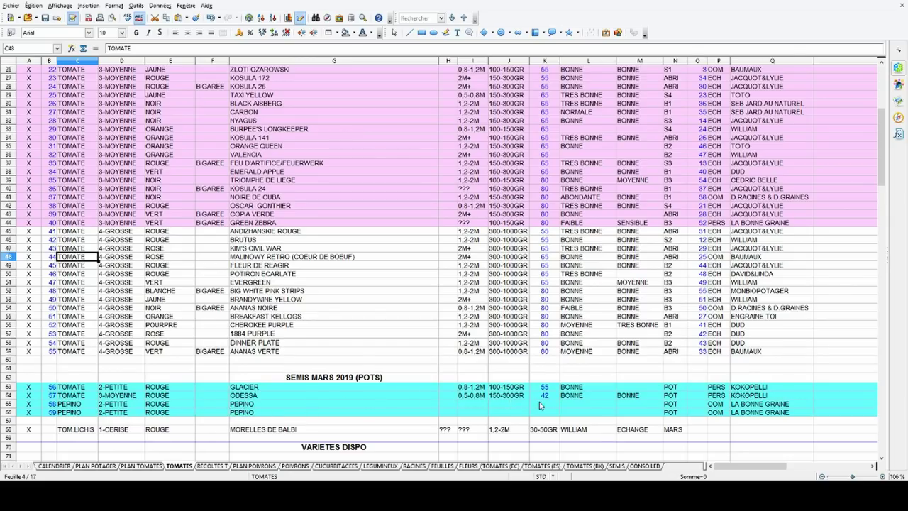
scroll(614, 392, "up", 8)
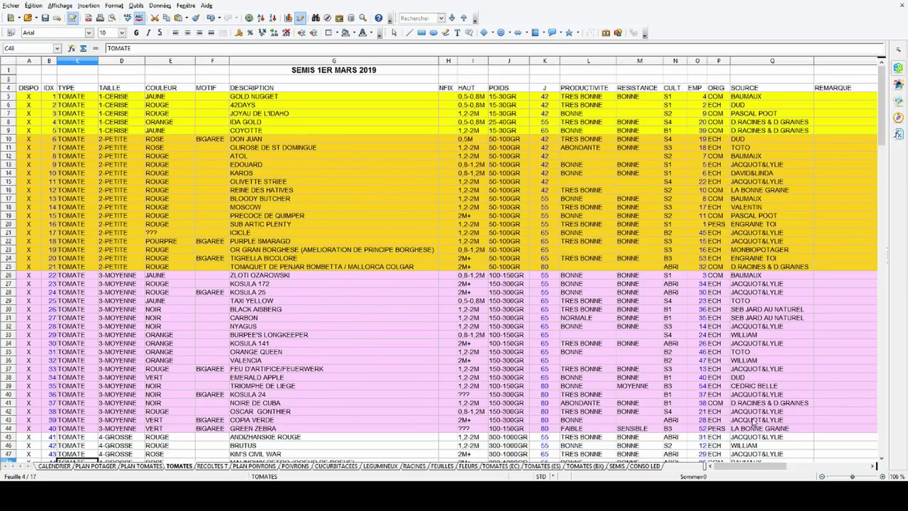
Step: Select the SOURCE cell of the IDA GOLD row and view the full REMARQUE column beside it
left_click(761, 122)
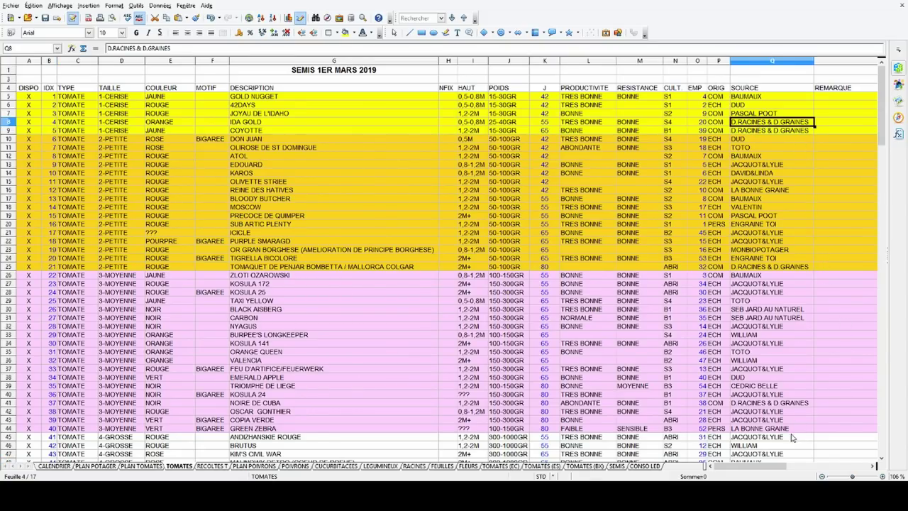
left_click_drag(772, 467, 798, 468)
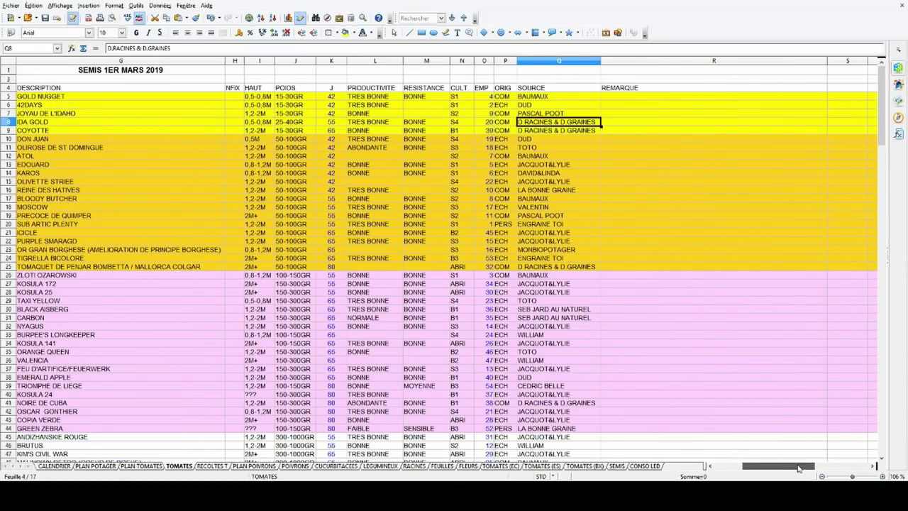
left_click_drag(798, 468, 795, 468)
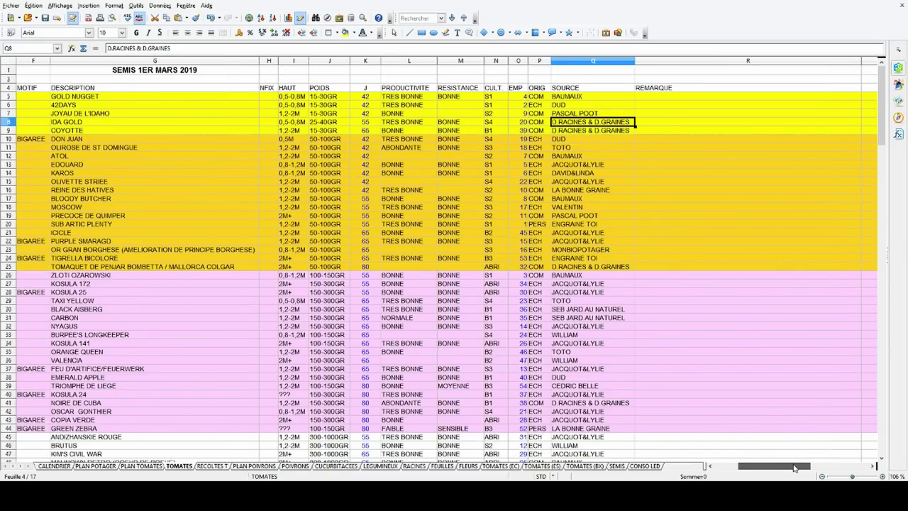
left_click_drag(795, 467, 764, 465)
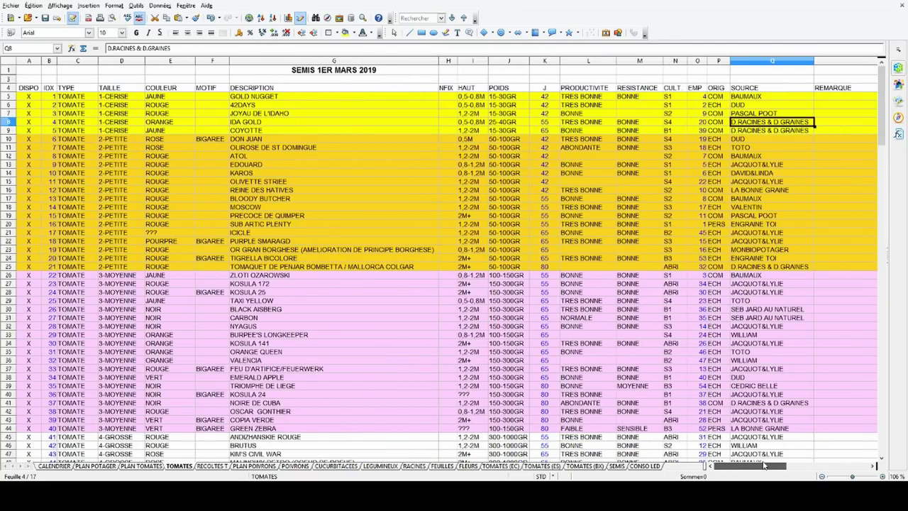
Step: Review the March 2019 tomato sowing list from its heading through the 4-GROSSE varieties
scroll(437, 279, "down", 8)
scroll(426, 288, "up", 6)
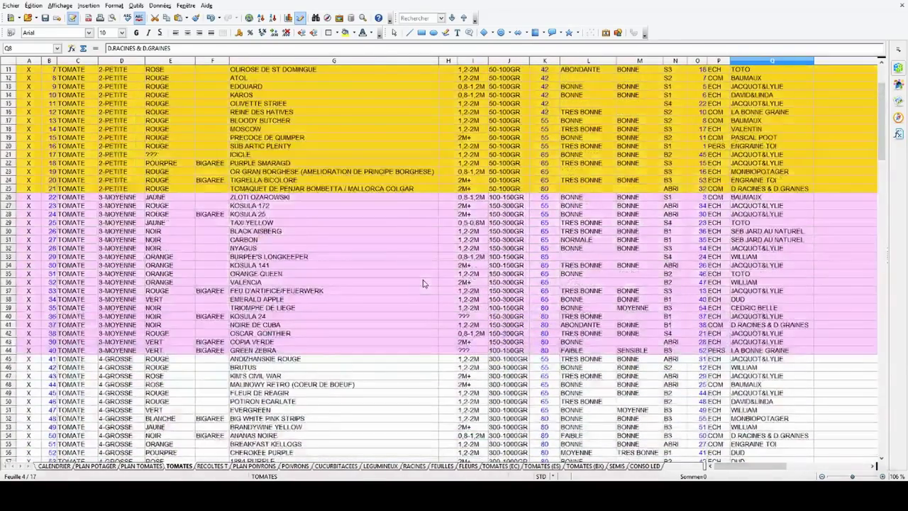
scroll(423, 283, "up", 4)
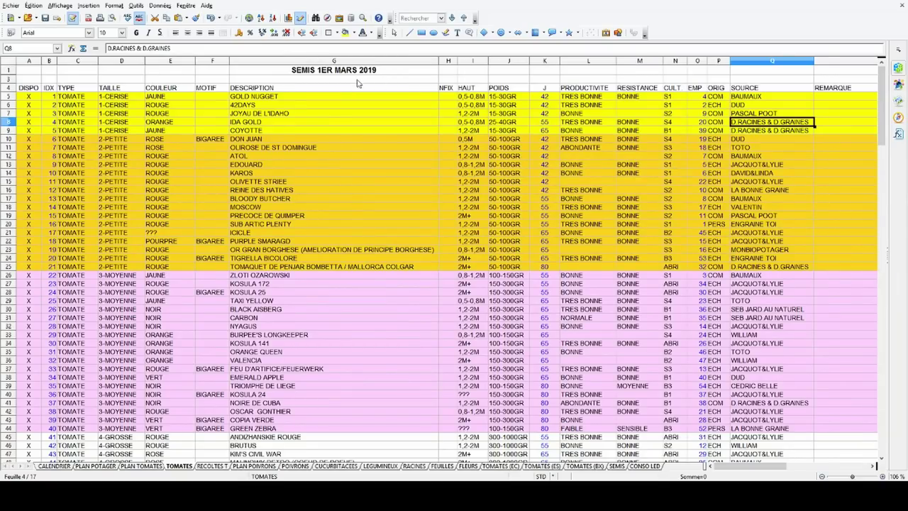
scroll(391, 171, "down", 4)
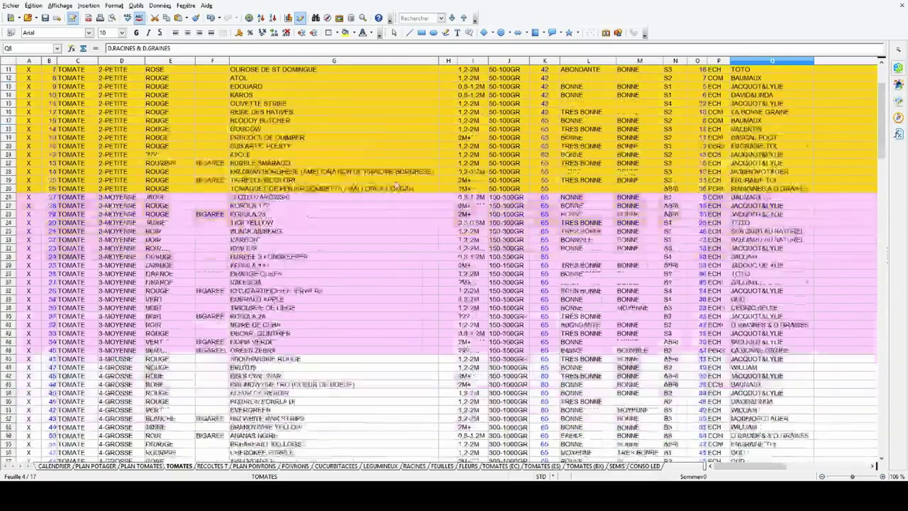
scroll(237, 210, "down", 2)
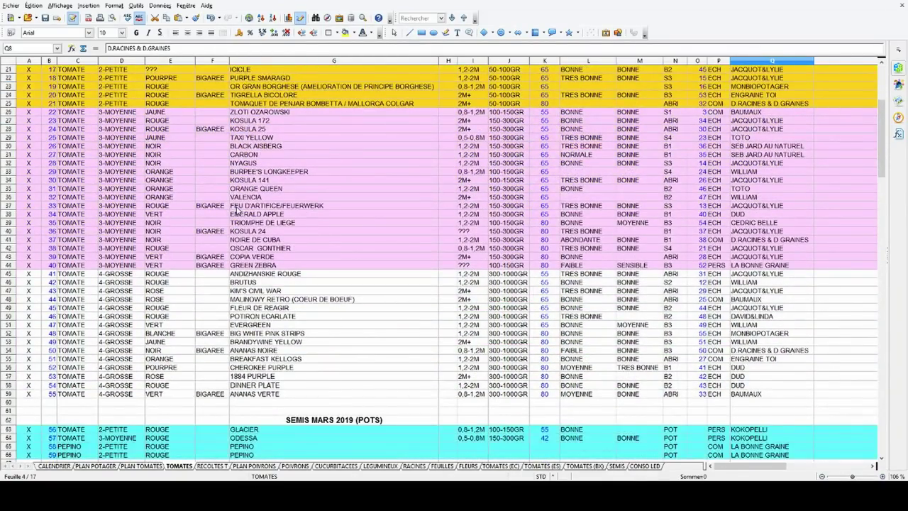
Step: Examine the VARIETES DISPO list of available tomato varieties down to its last row and back to its heading
scroll(237, 209, "down", 4)
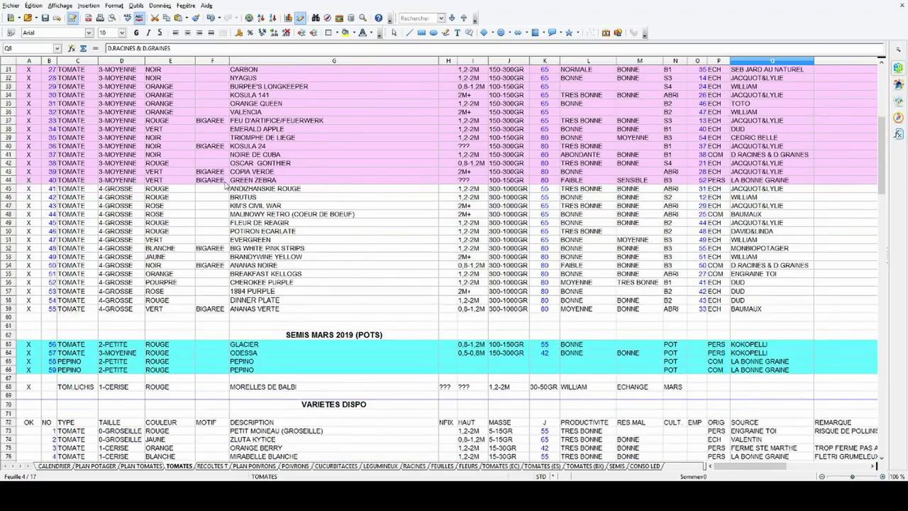
scroll(225, 184, "down", 18)
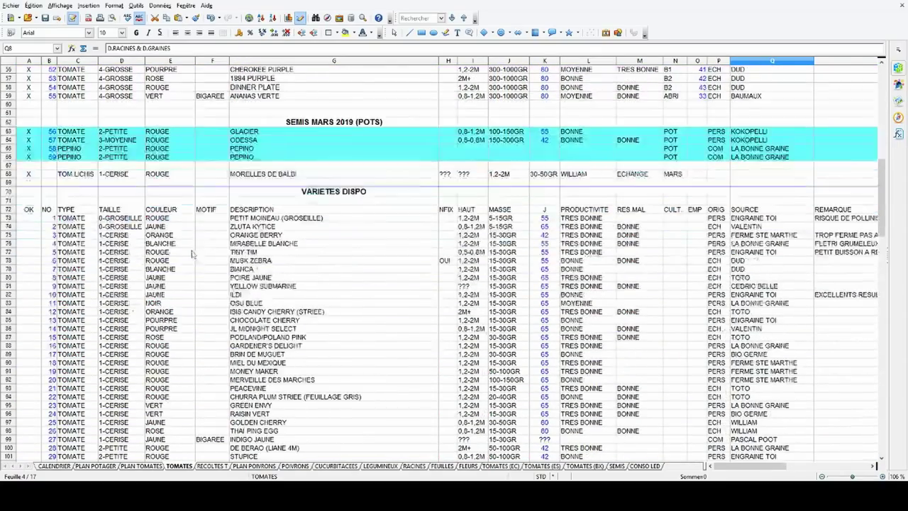
scroll(196, 258, "down", 20)
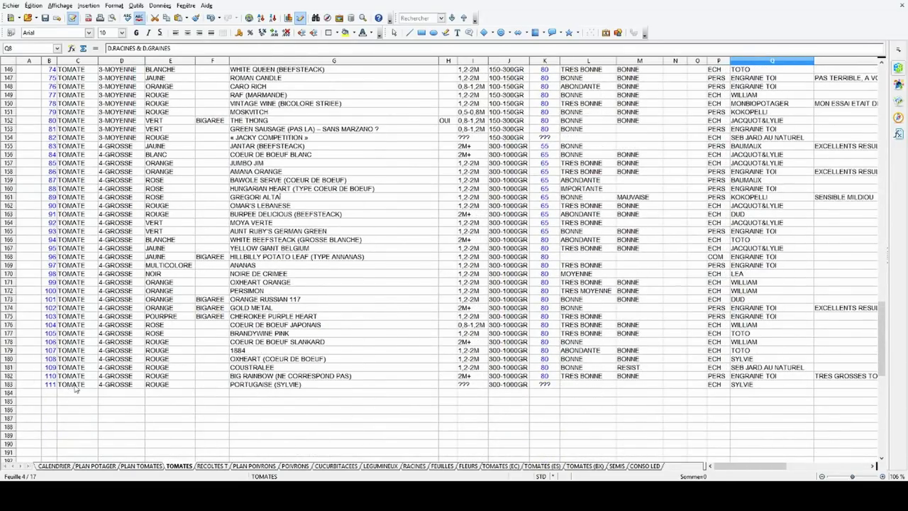
scroll(274, 307, "up", 2)
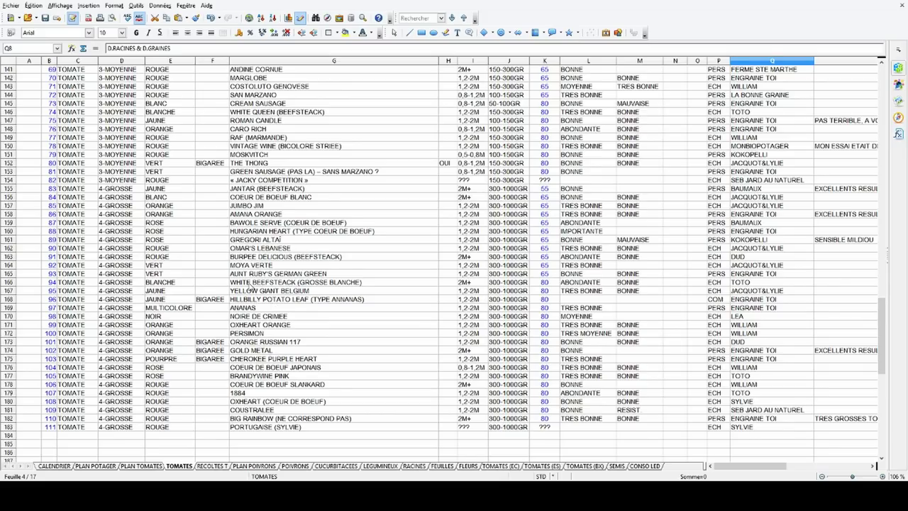
scroll(249, 287, "up", 8)
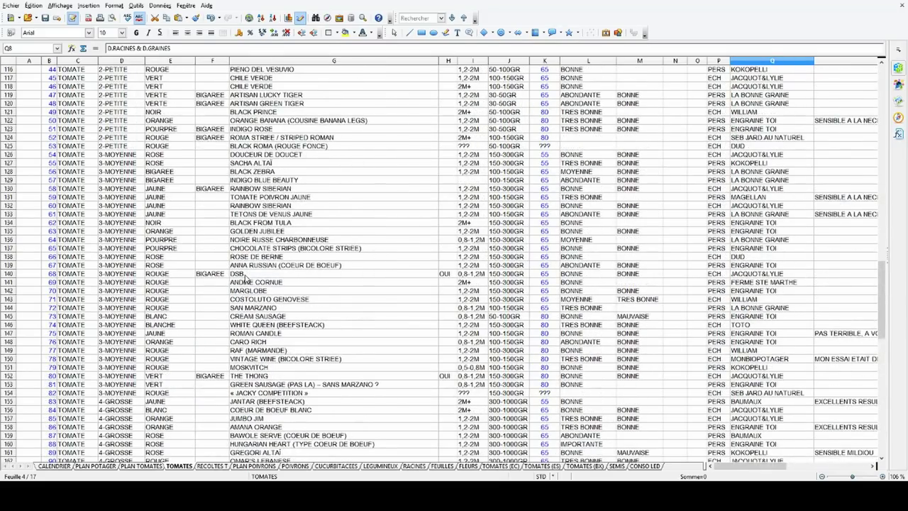
scroll(271, 328, "up", 8)
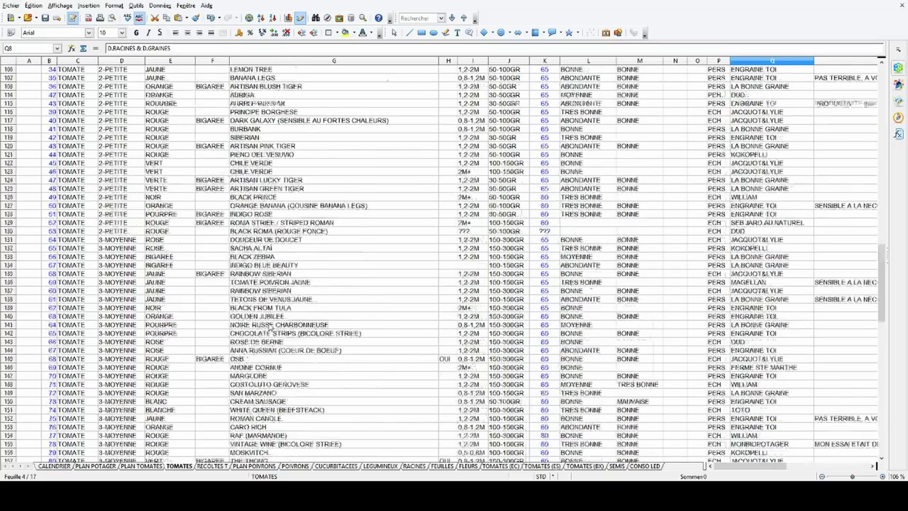
scroll(270, 327, "up", 12)
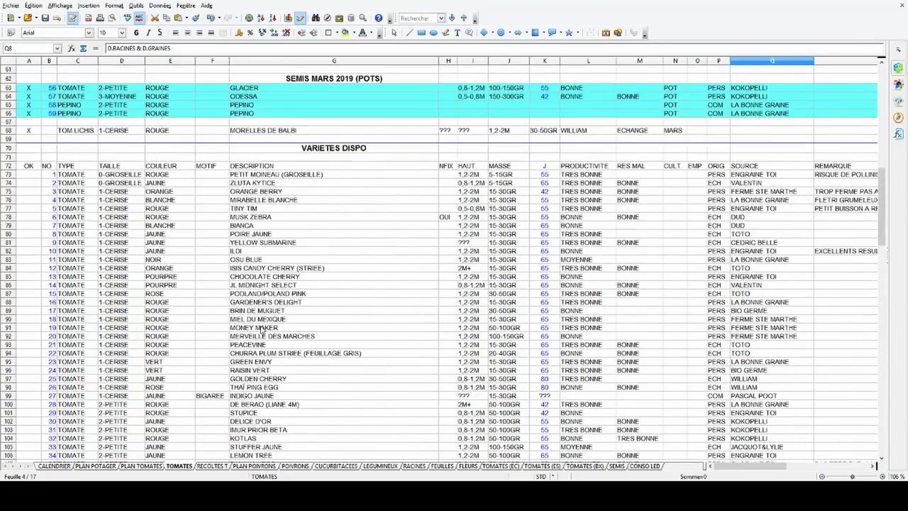
Step: Review the available tomato varieties again, from the 1-CERISE rows through the last 4-GROSSE row and back to the 2-PETITE rows
scroll(262, 330, "up", 4)
scroll(262, 331, "down", 9)
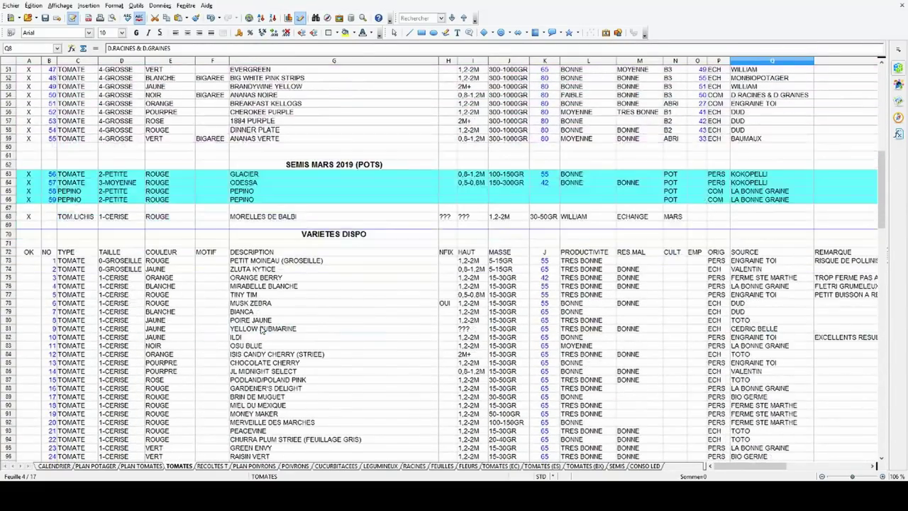
scroll(262, 330, "down", 8)
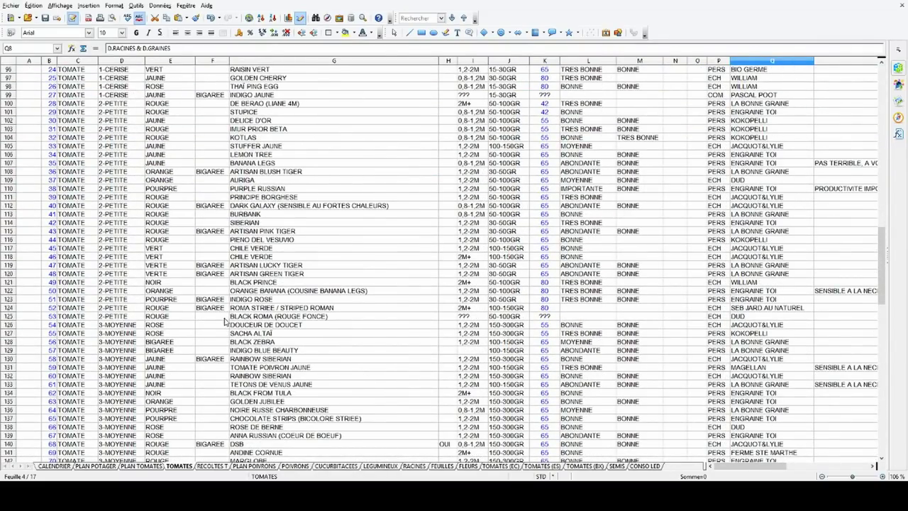
scroll(246, 316, "up", 6)
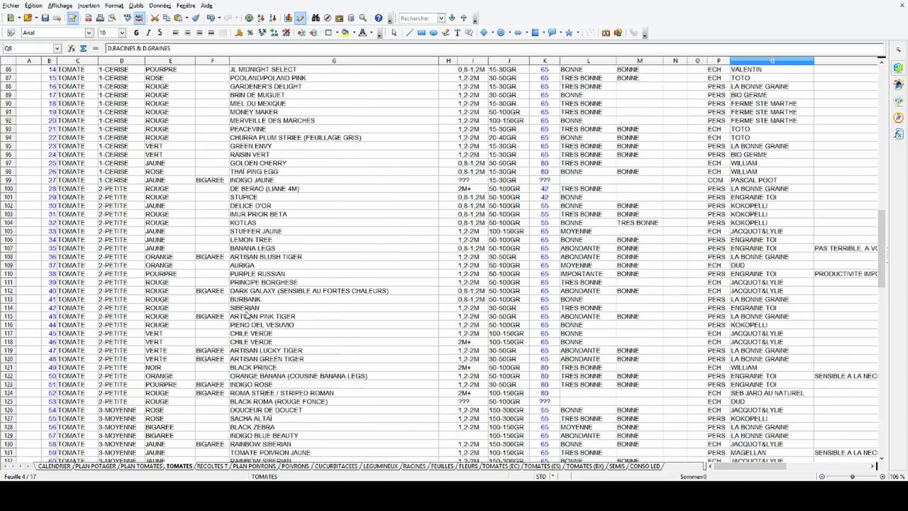
scroll(242, 323, "down", 16)
scroll(240, 323, "down", 5)
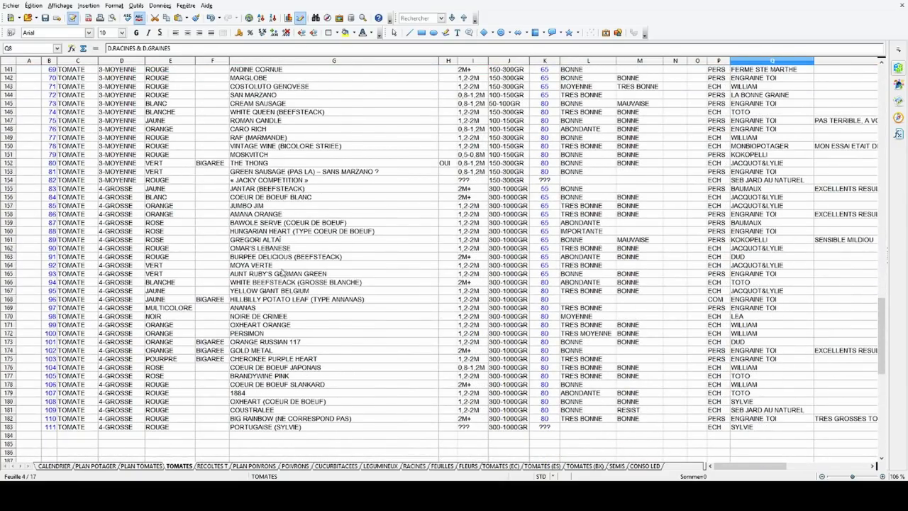
scroll(276, 198, "up", 15)
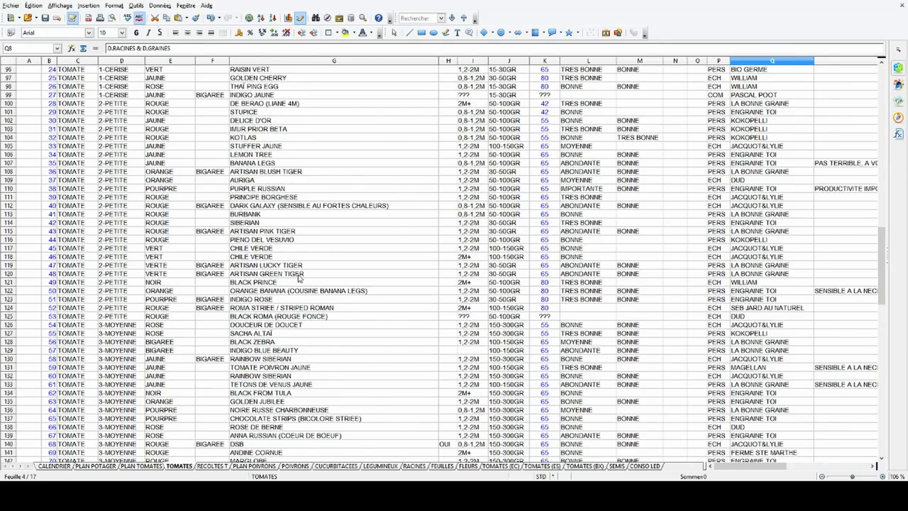
Step: View the RECOLTES T sheet and inspect the GOLD NUGGET row's REC1 cell and TOTAL REC formula
left_click(213, 466)
scroll(274, 276, "up", 13)
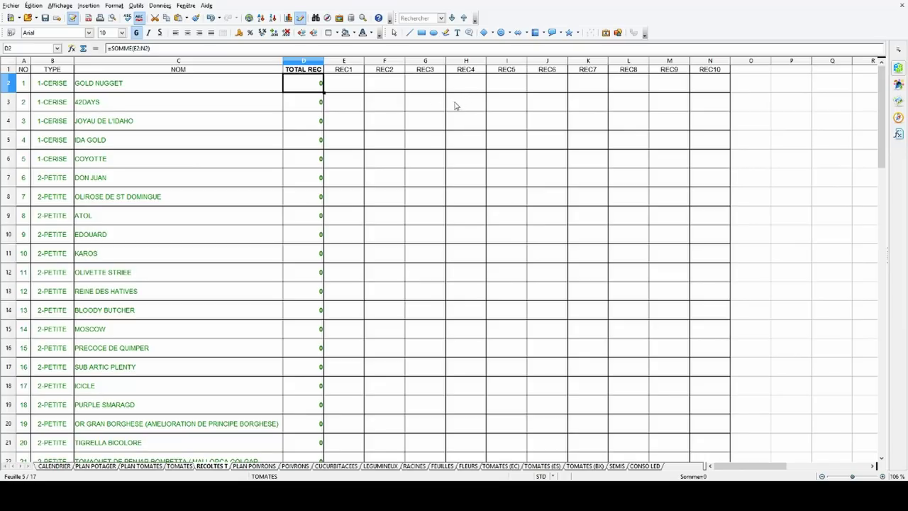
left_click(344, 84)
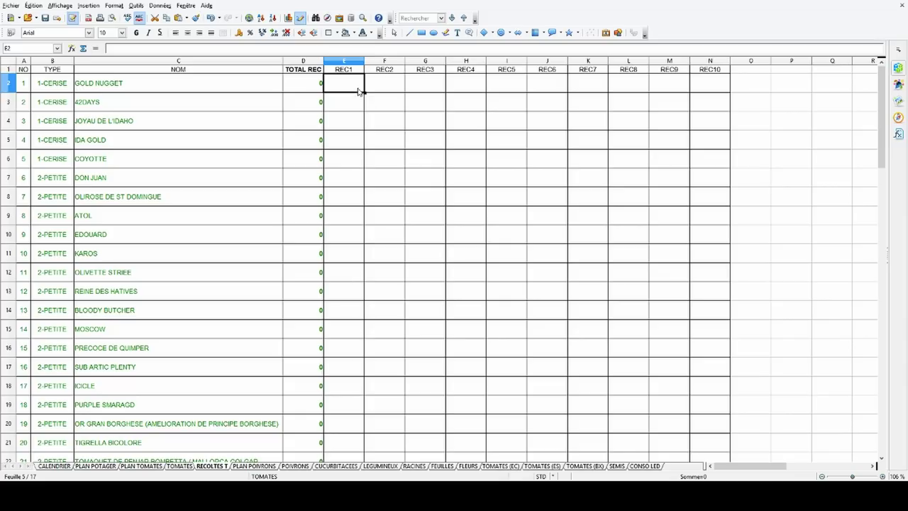
key("Left")
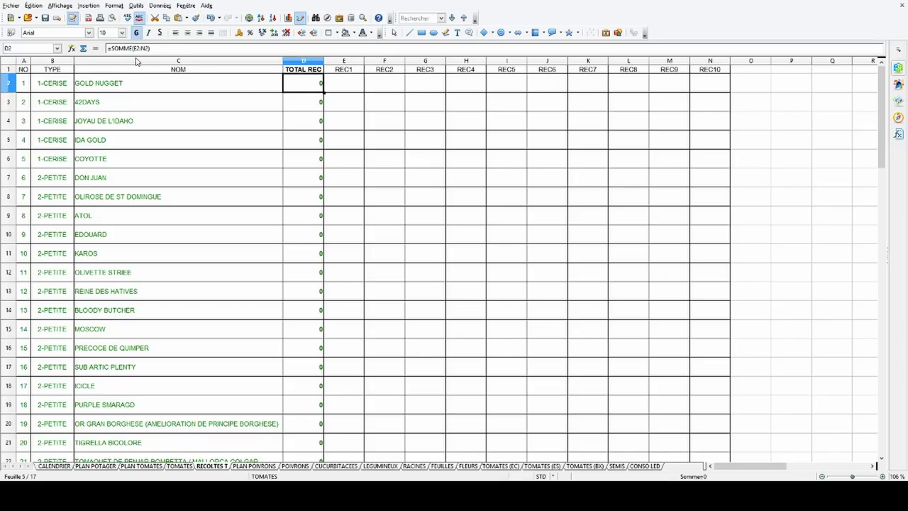
left_click(136, 48)
left_click(384, 177)
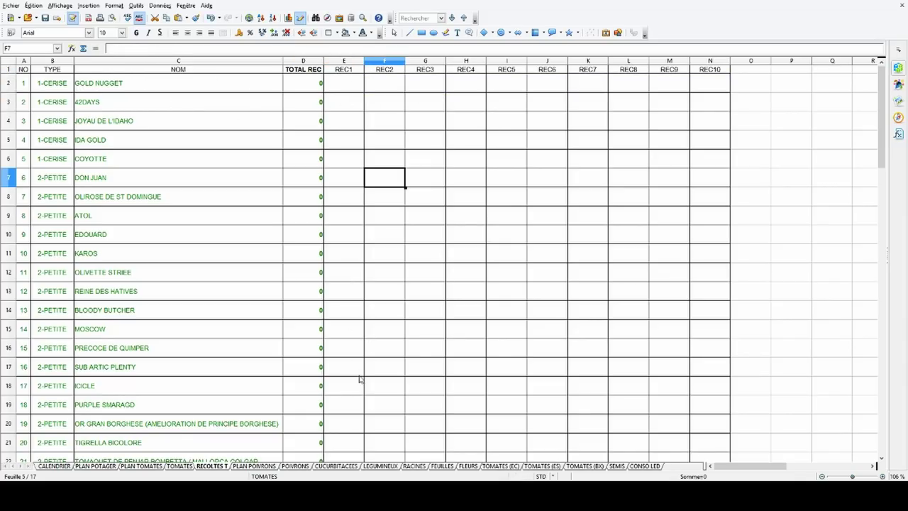
Step: Look through the tomato harvest table down to the 4-GROSSE varieties and back to its header row
scroll(208, 241, "down", 2)
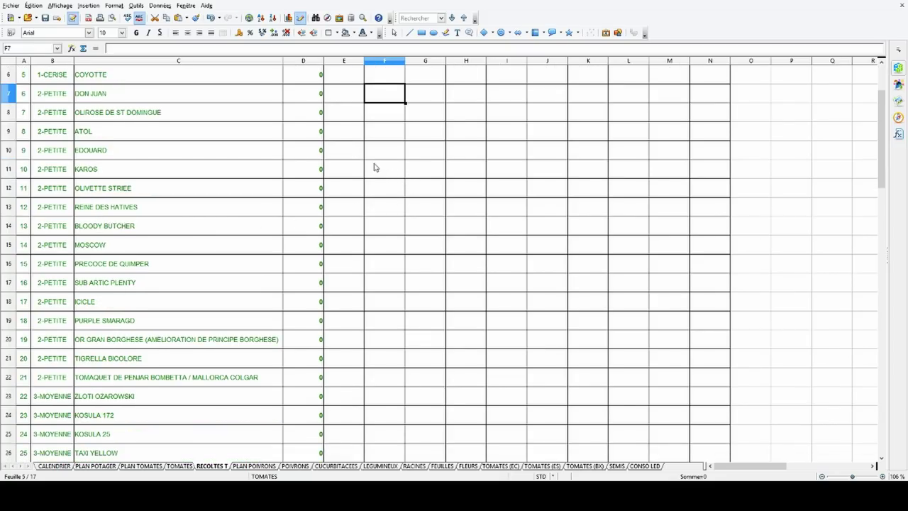
scroll(362, 203, "up", 2)
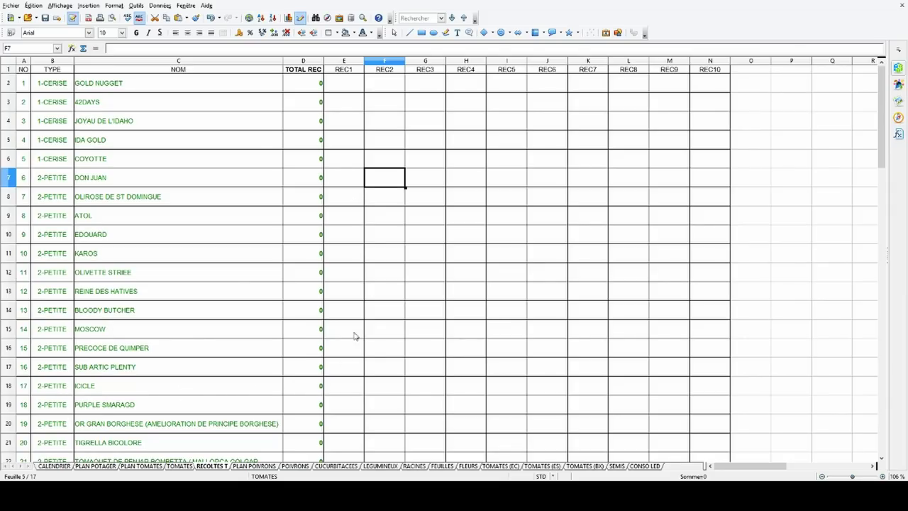
scroll(122, 210, "down", 5)
scroll(122, 210, "down", 10)
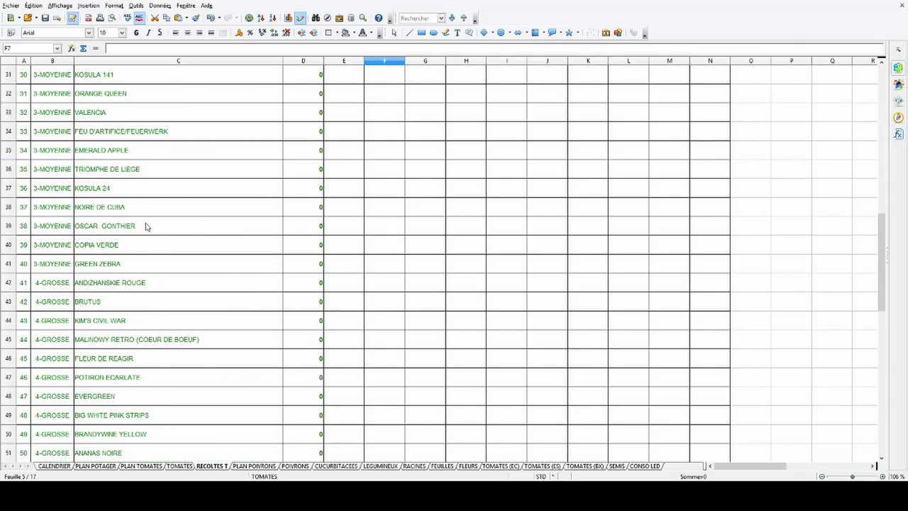
scroll(150, 192, "up", 9)
scroll(155, 194, "up", 7)
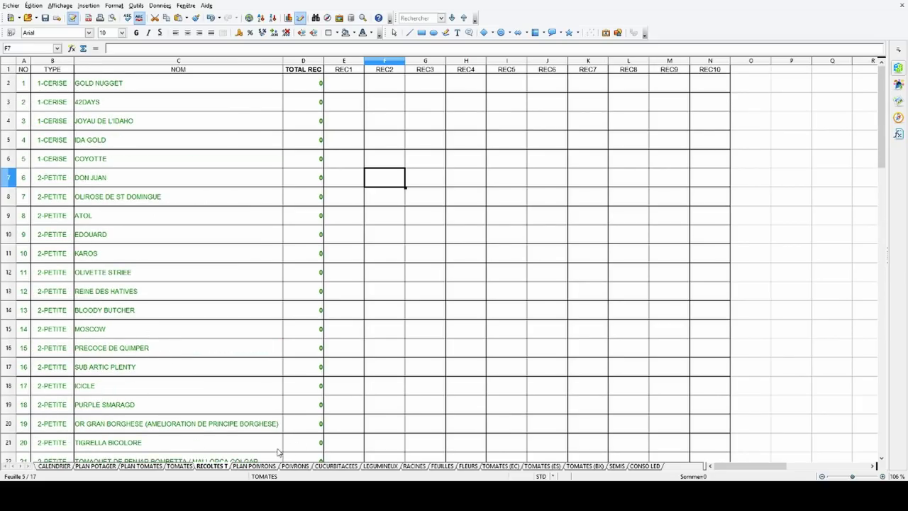
Step: Review the PLAN POIVRONS growing trays, new sowings and overwintered pots, and view the POIVRONS variety list
left_click(253, 467)
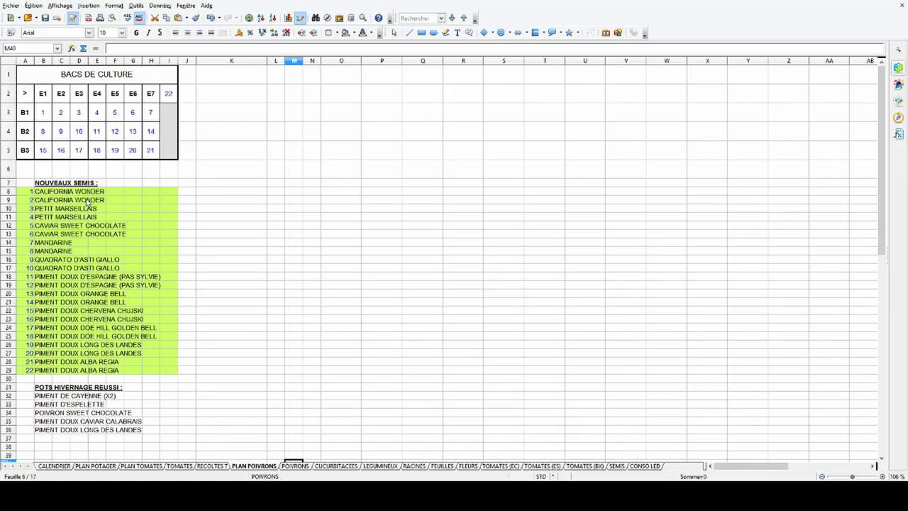
scroll(61, 146, "down", 2)
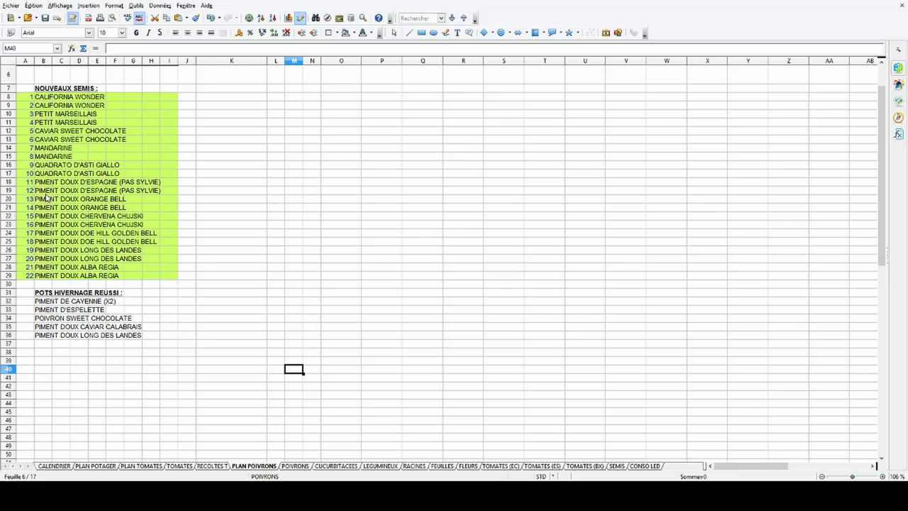
key("ctrl+Page_Down")
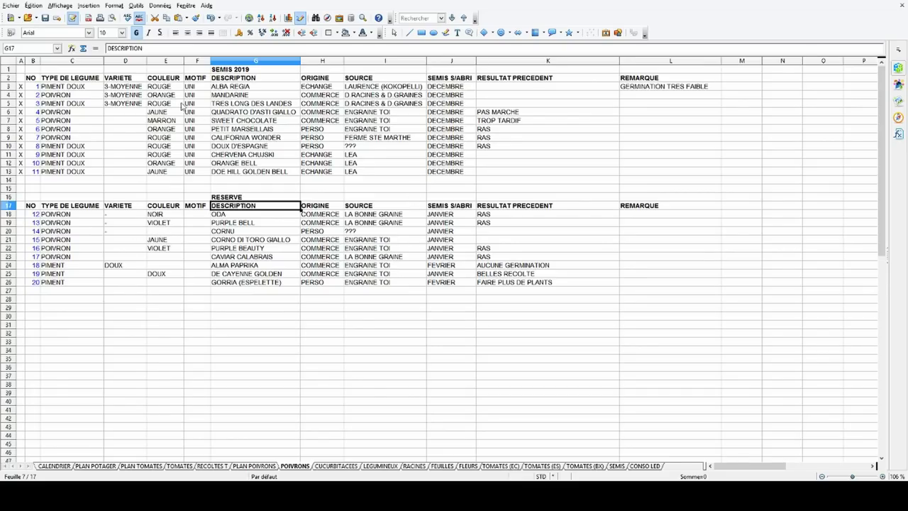
Step: Review the CUCURBITACEES sheet, selecting the SUGAR BABY, POTIRON BLEU DE HONGRIE and LONGUE DE NICE descriptions in turn
left_click(335, 467)
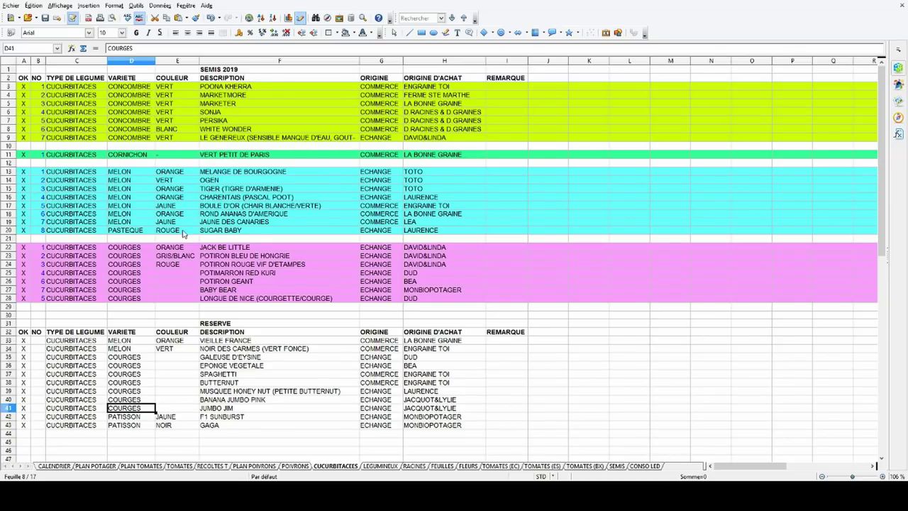
left_click(237, 232)
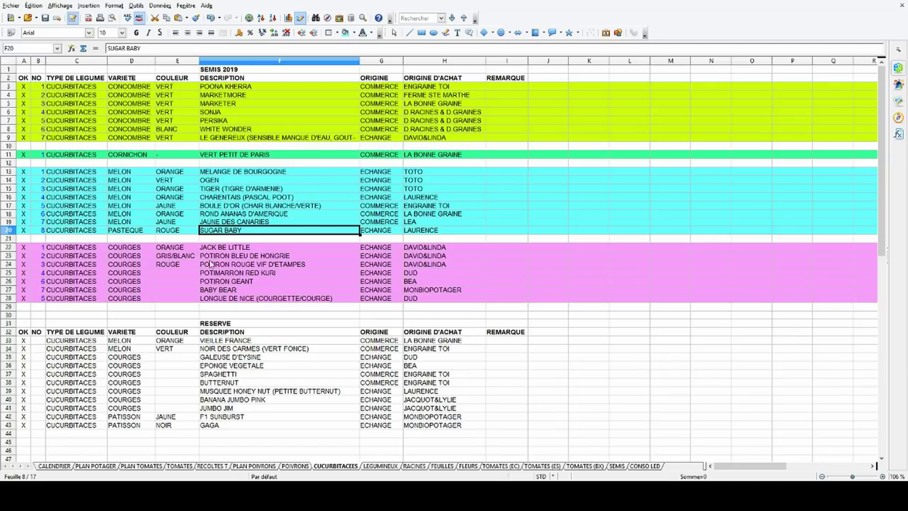
left_click(215, 257)
left_click(223, 299)
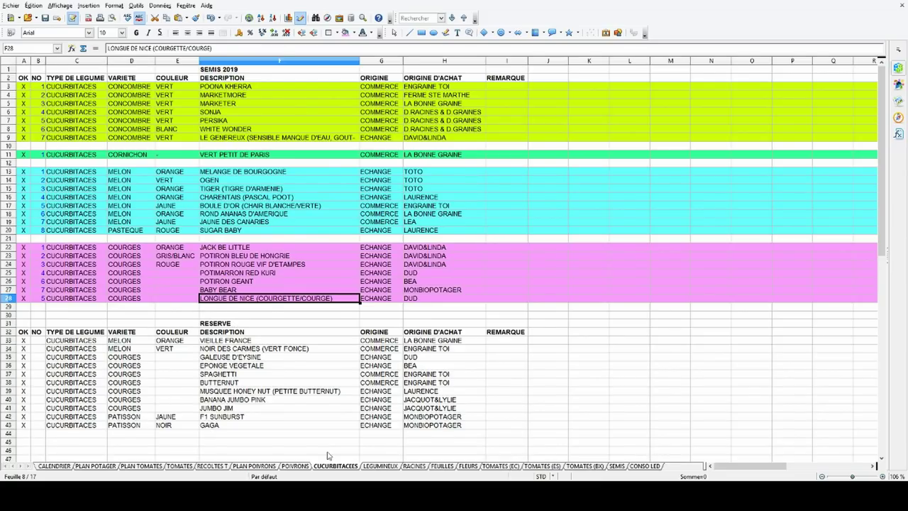
Step: Review the LEGUMINEUX planting list and compare it with the bean and artichoke areas on the PLAN POTAGER sheet
left_click(380, 466)
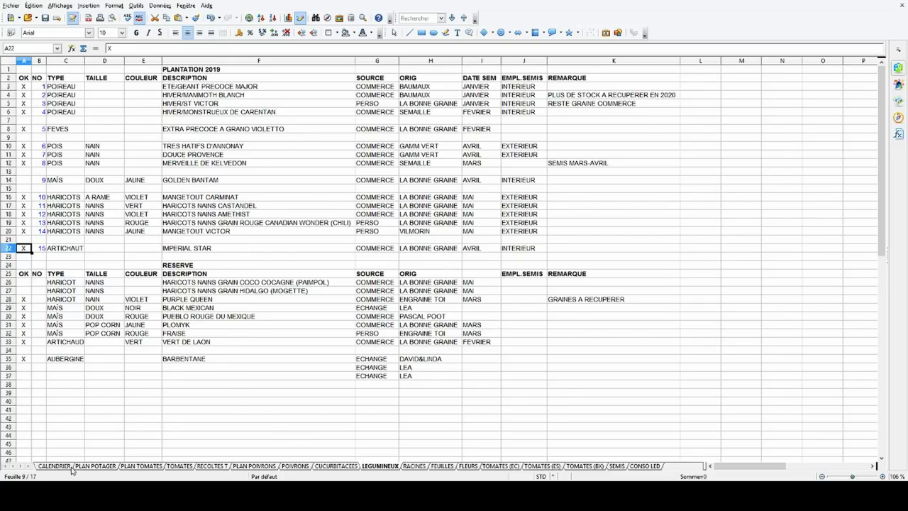
left_click(96, 466)
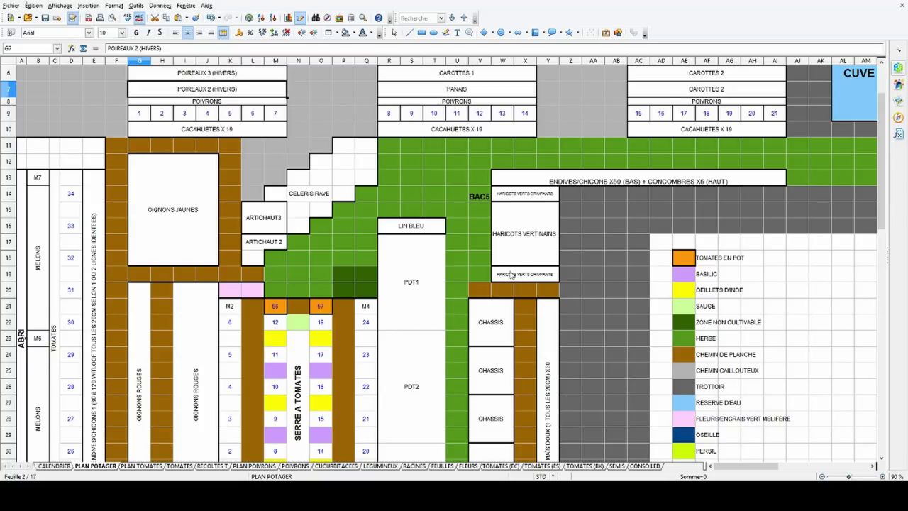
left_click(381, 466)
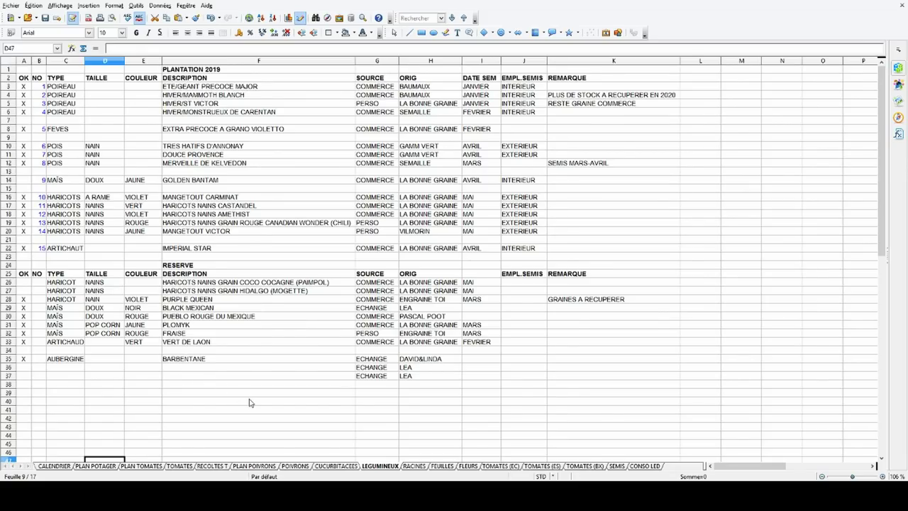
Step: Review the RACINES sheet's 2019 root vegetable sowings and the start of its RESERVE list
key("ctrl+Page_Down")
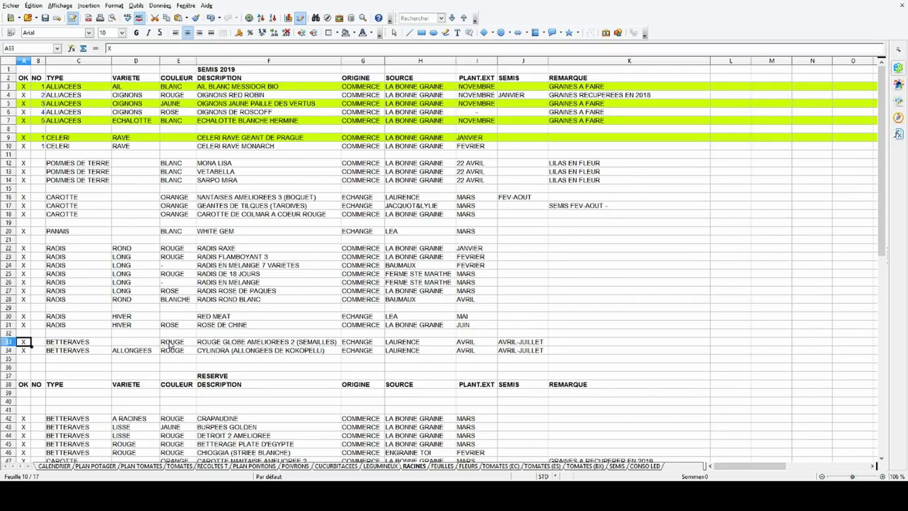
scroll(213, 355, "down", 3)
scroll(228, 353, "up", 3)
scroll(227, 332, "down", 2)
Step: Examine the FEUILLES list down to the last AROMATIQUE rows and back to its heading, and view the FLEURS sheet
left_click(436, 466)
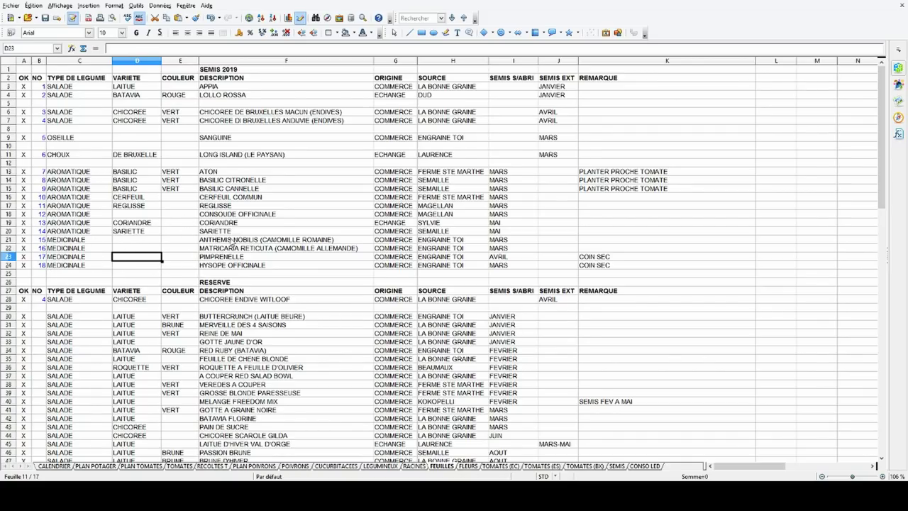
scroll(206, 238, "down", 2)
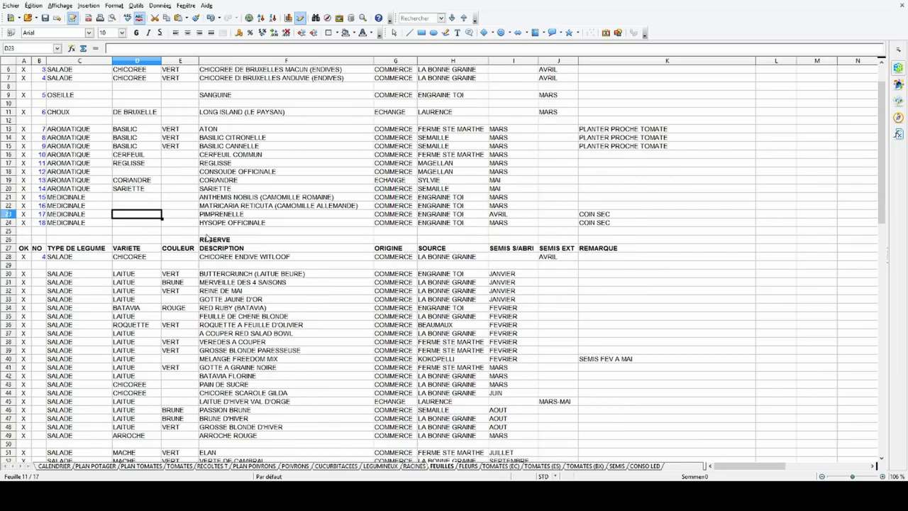
scroll(206, 238, "down", 12)
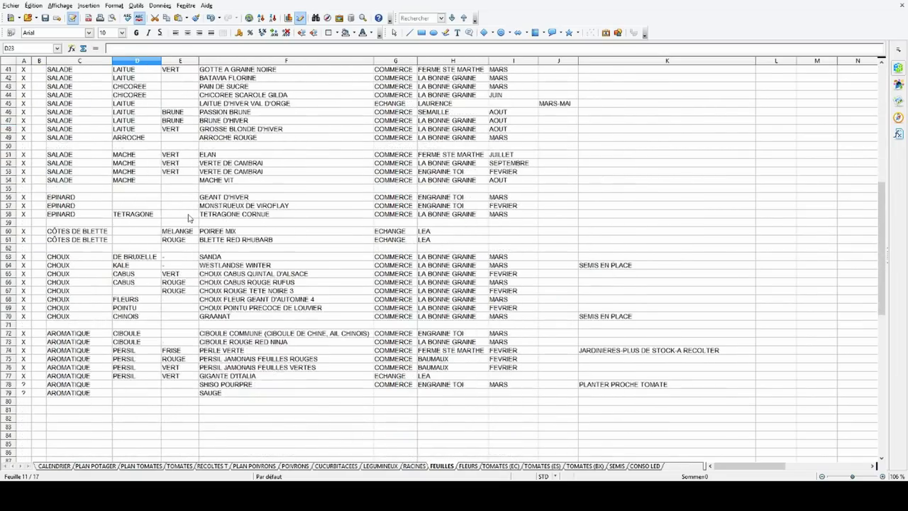
scroll(190, 213, "up", 13)
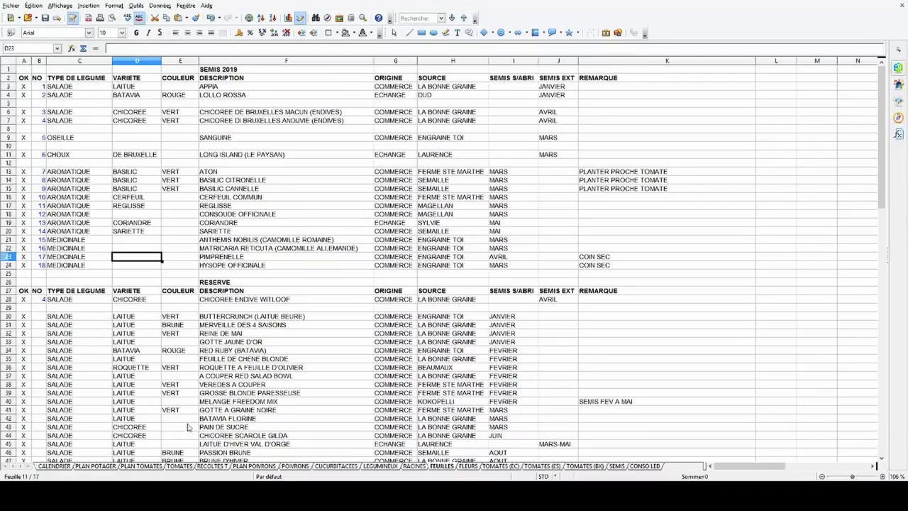
left_click(465, 467)
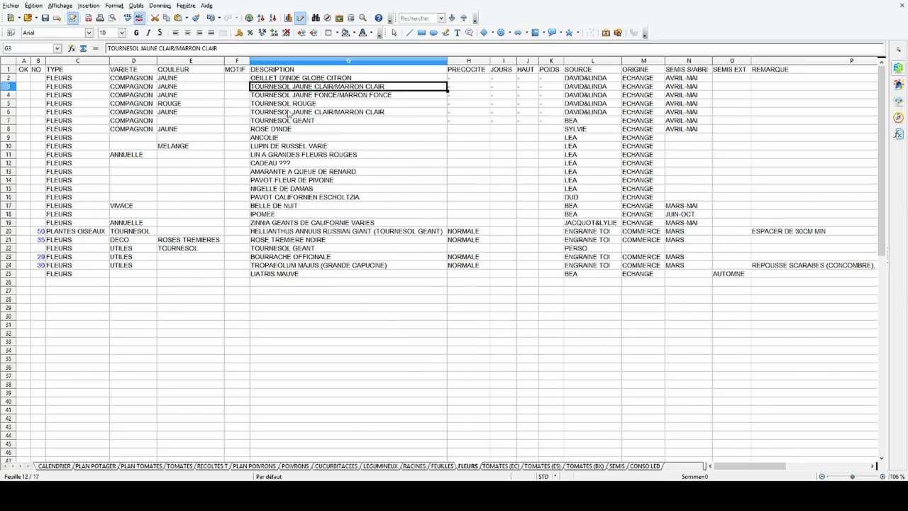
Step: View the CONSO LED sheet and select the kWh cost and the daily lighting hours for the peppers
left_click(642, 466)
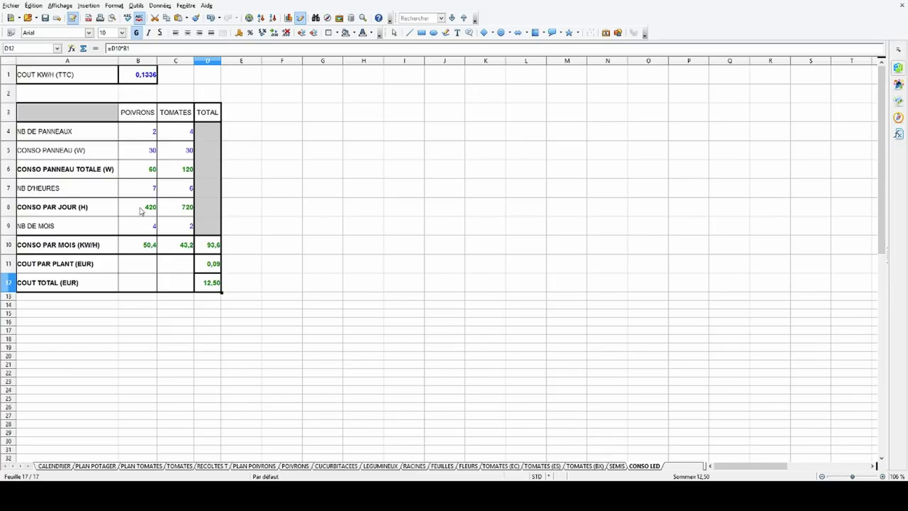
left_click(127, 79)
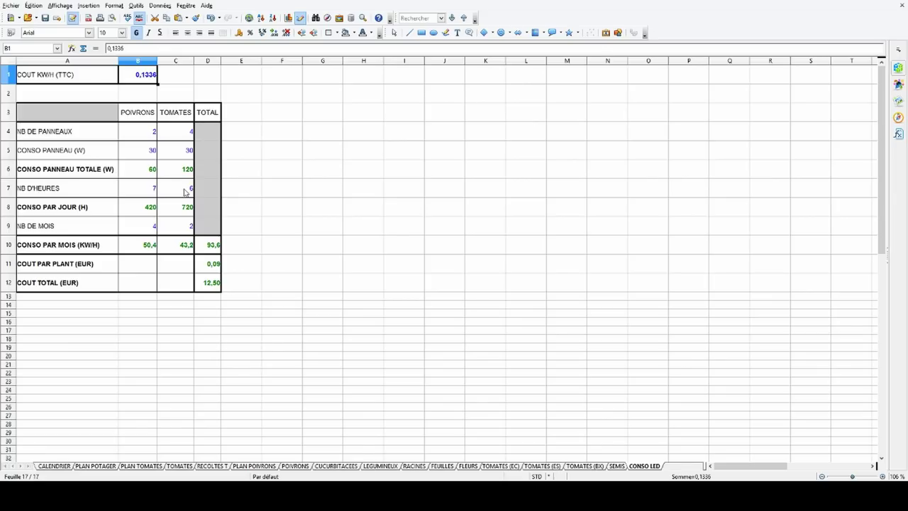
left_click(146, 192)
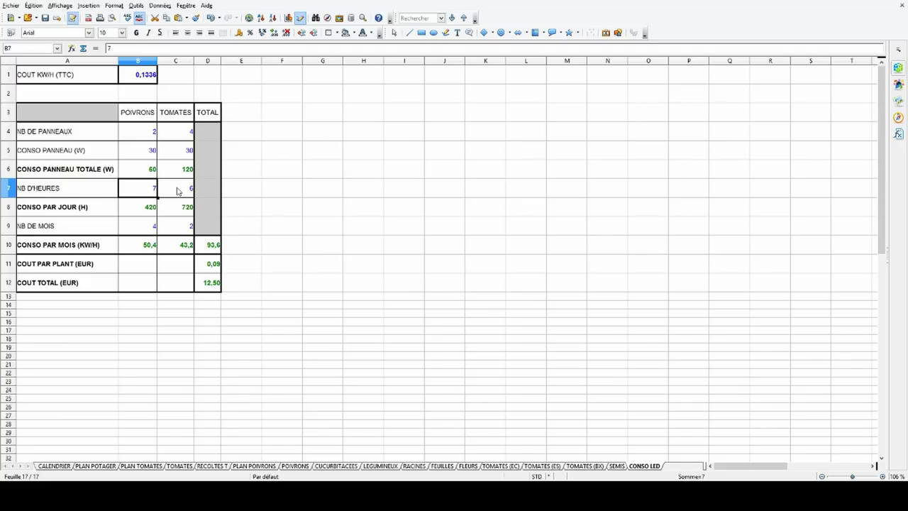
Step: Inspect the CONSO PAR JOUR formulas for POIVRONS and TOMATES, showing the cells referenced by the POIVRONS one
left_click(135, 208)
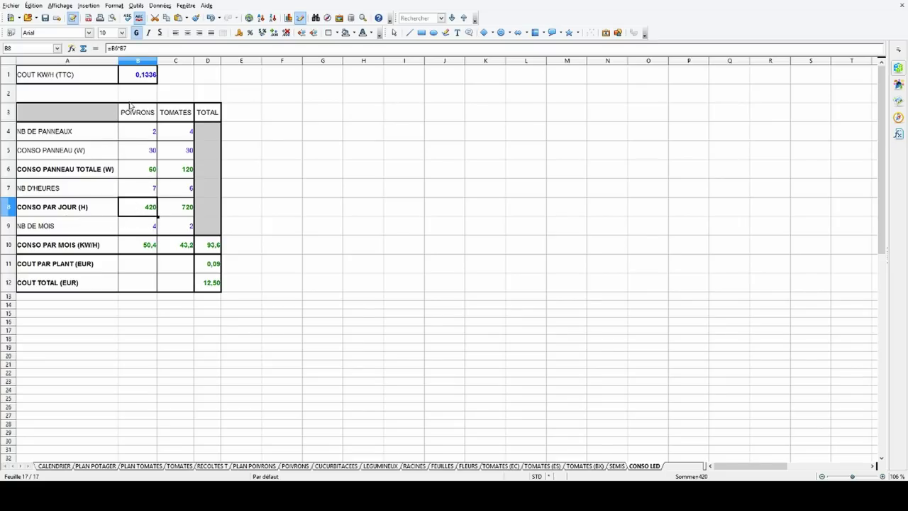
left_click(113, 48)
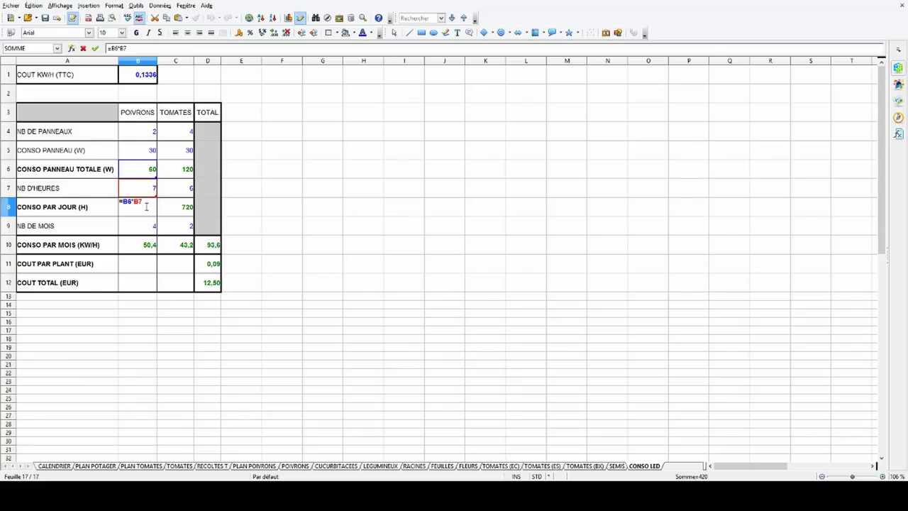
key("Return")
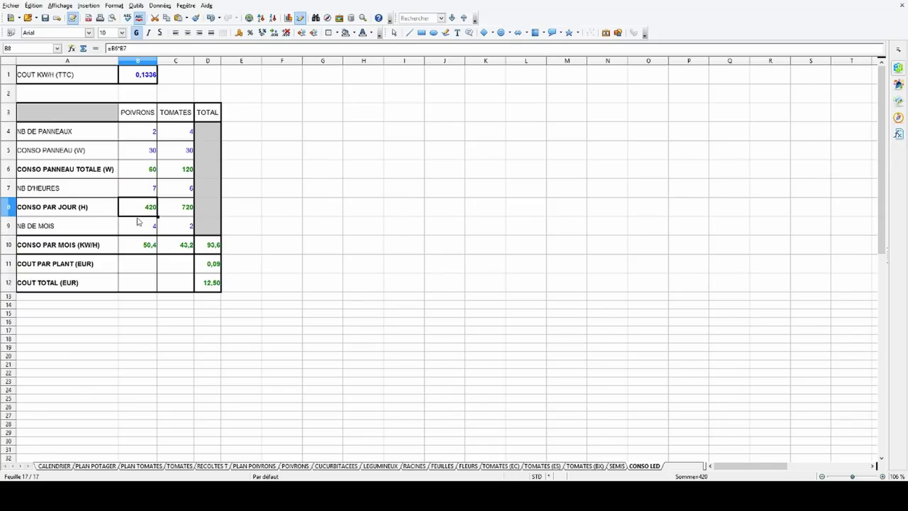
left_click(186, 211)
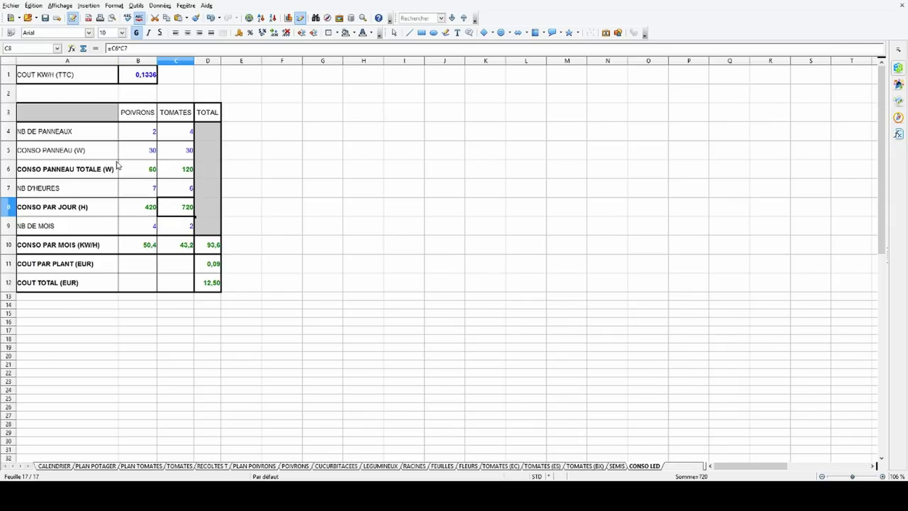
Step: Check the NB DE MOIS values for POIVRONS and TOMATES, and inspect the cells referenced by the POIVRONS CONSO PAR MOIS formula
left_click(145, 232)
left_click(175, 233)
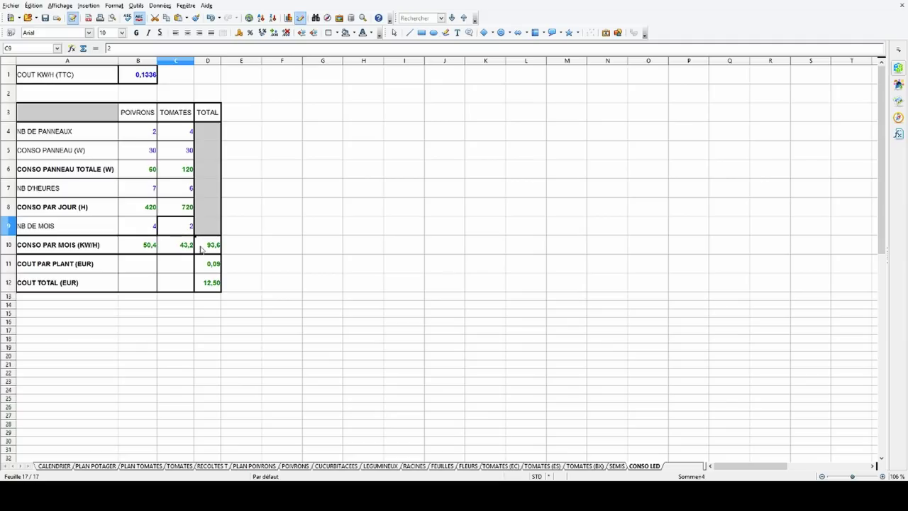
left_click(150, 228)
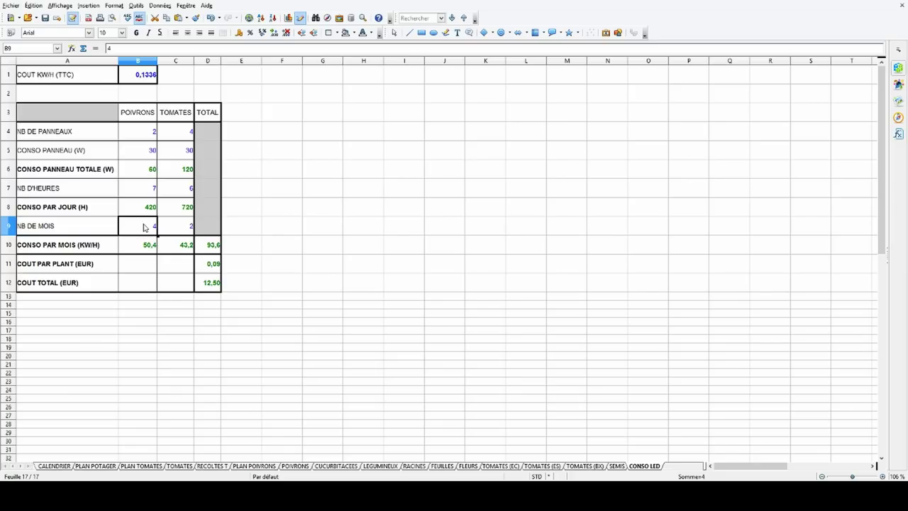
left_click(181, 224)
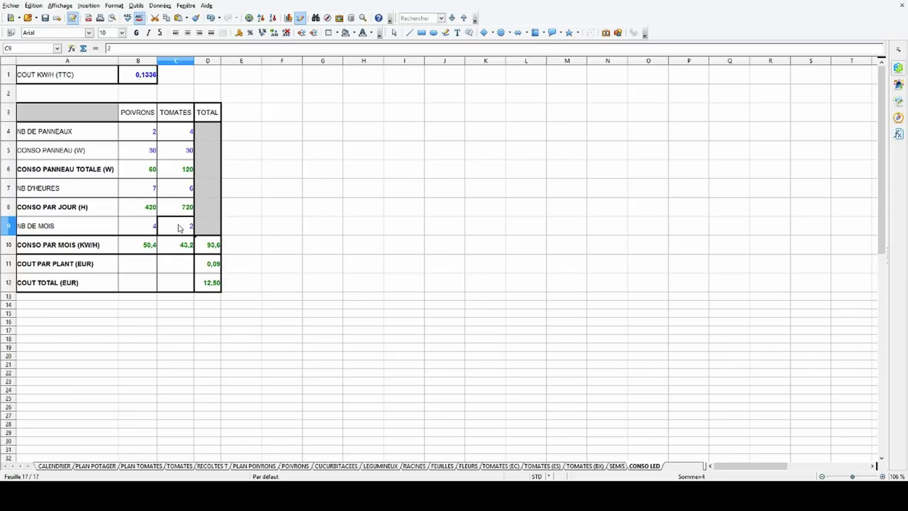
left_click(139, 245)
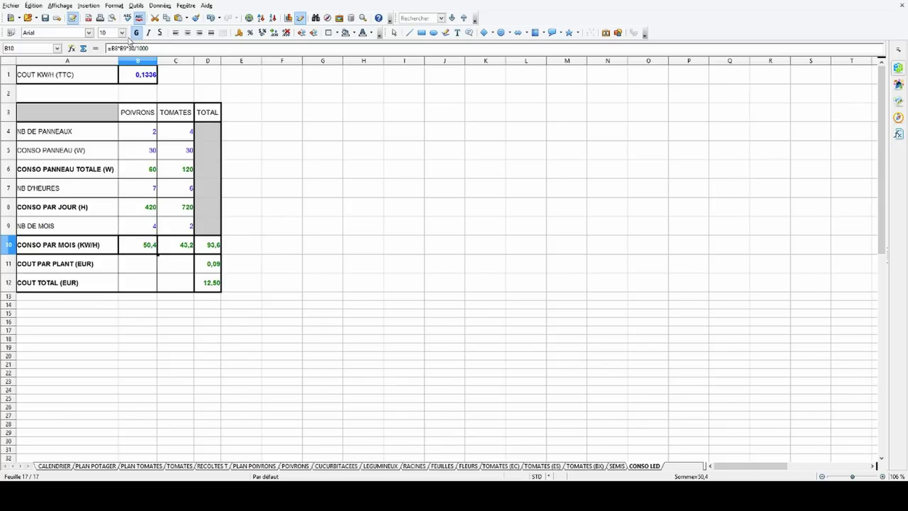
left_click(112, 48)
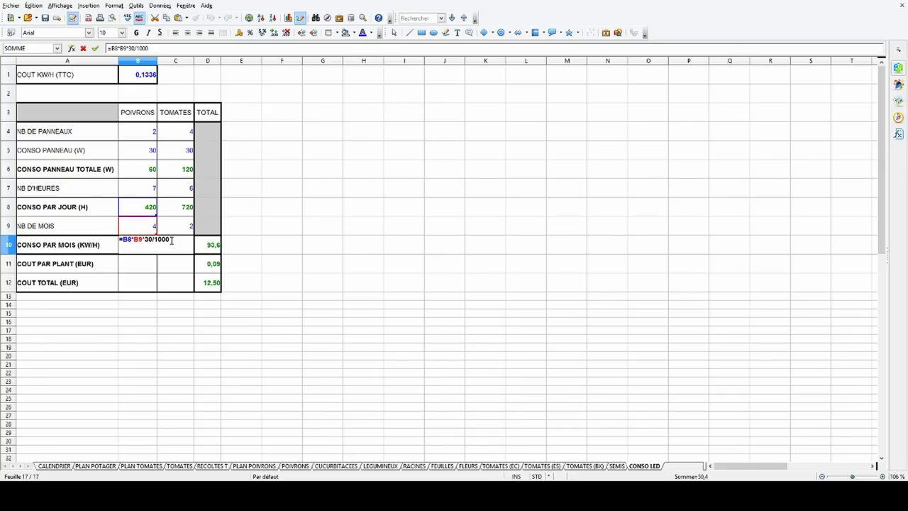
key("Escape")
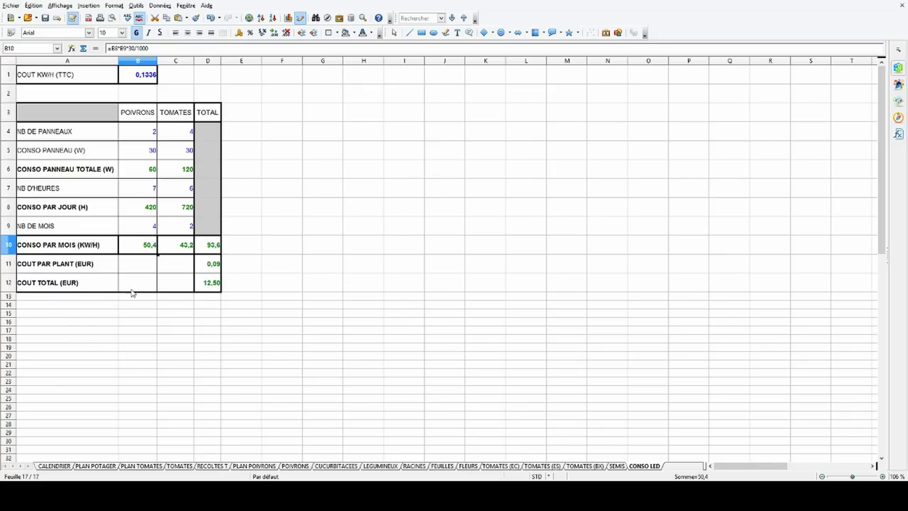
Step: Inspect the TOTAL column's COUT TOTAL and COUT PAR PLANT formulas, showing the cells each one references
left_click(202, 287)
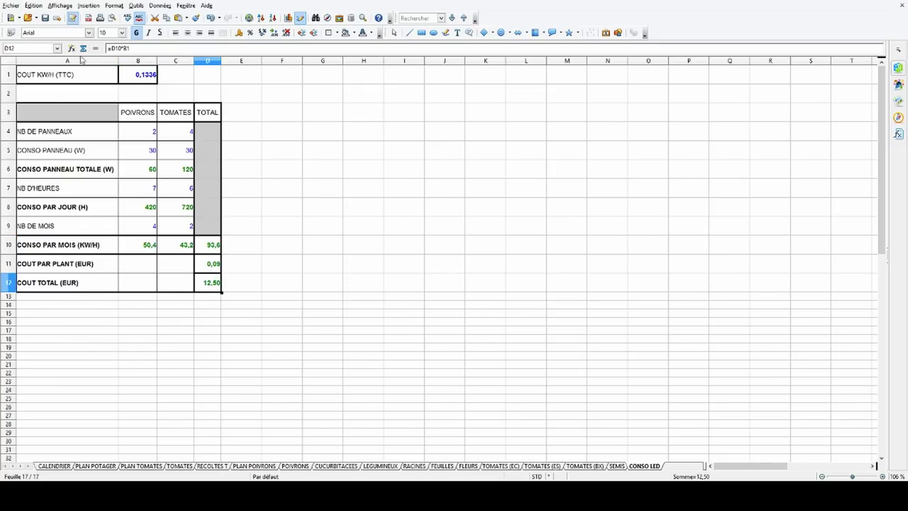
left_click(119, 48)
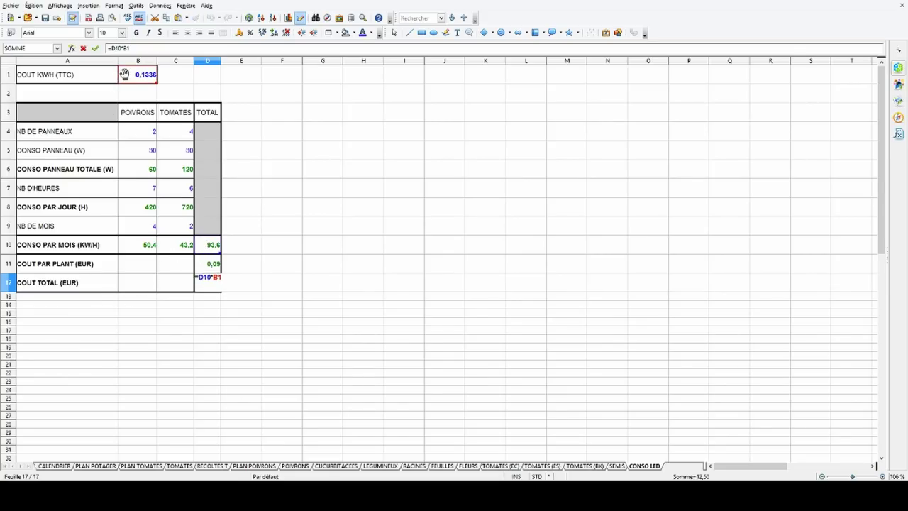
key("Return")
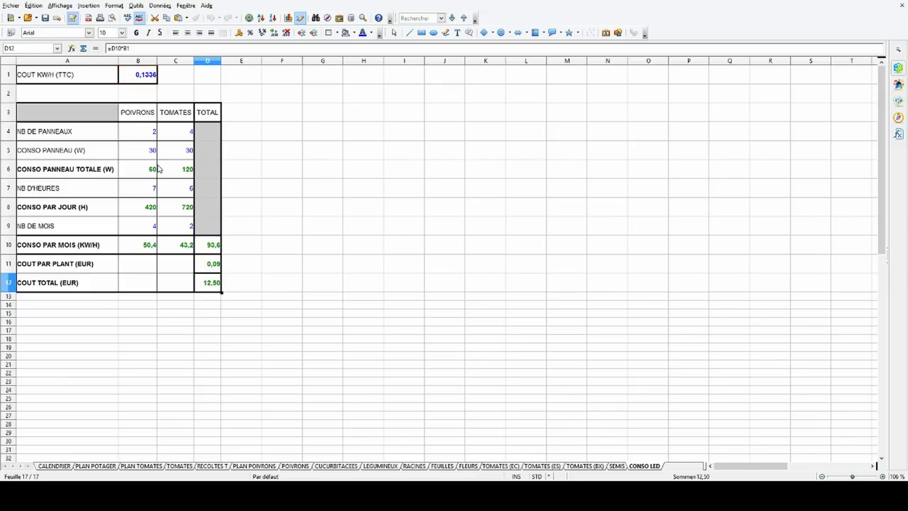
left_click(210, 268)
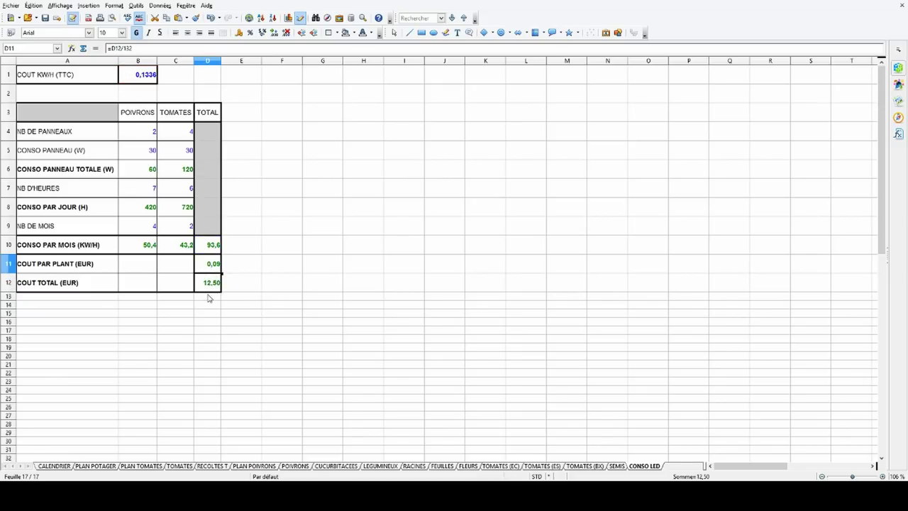
key("F2")
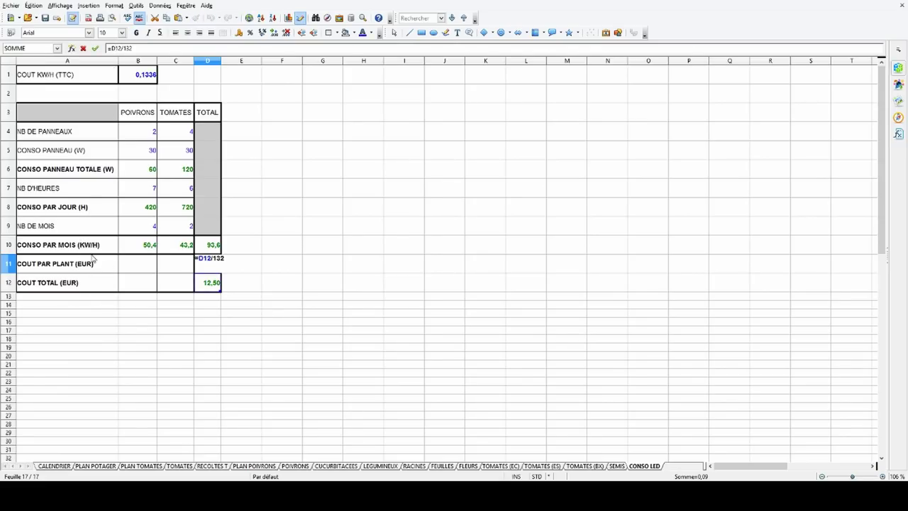
key("Return")
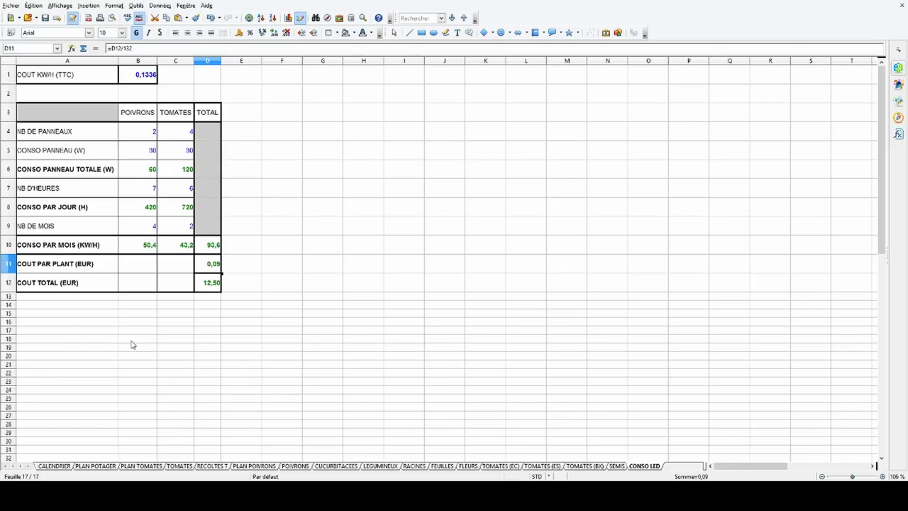
left_click(215, 306)
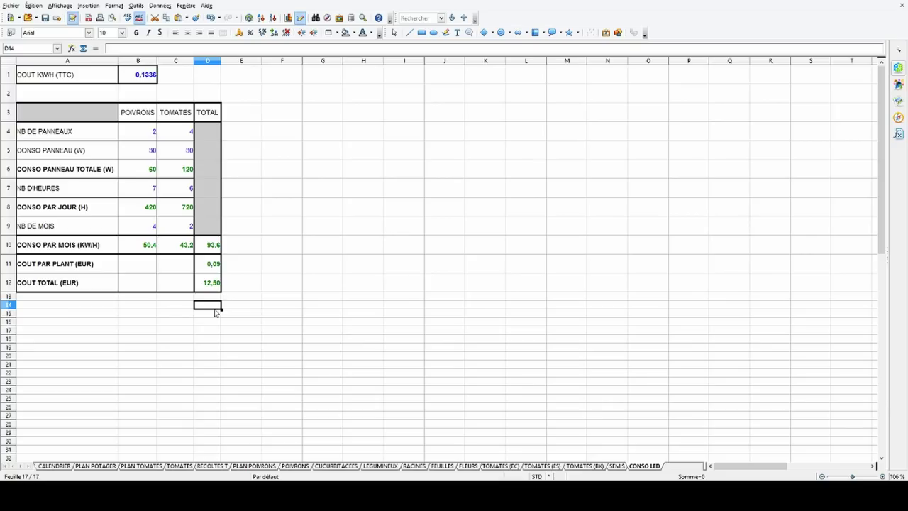
left_click(205, 297)
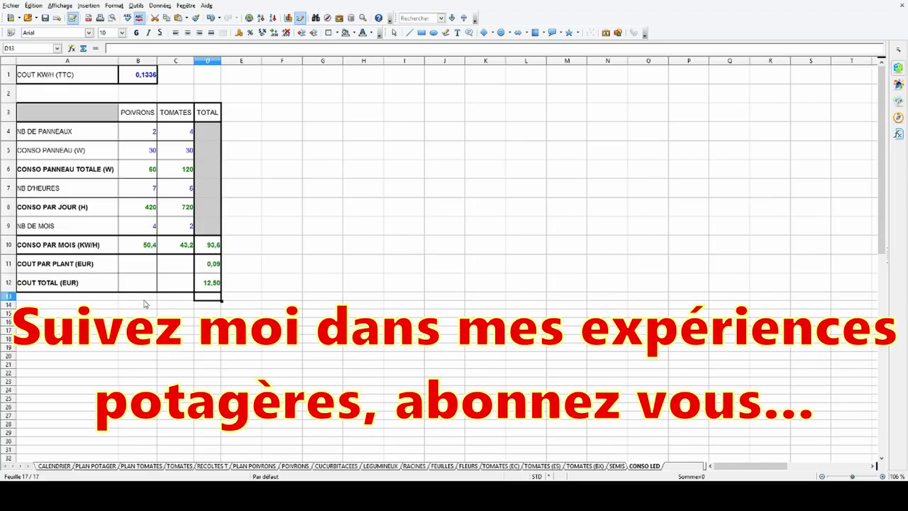
left_click(229, 285)
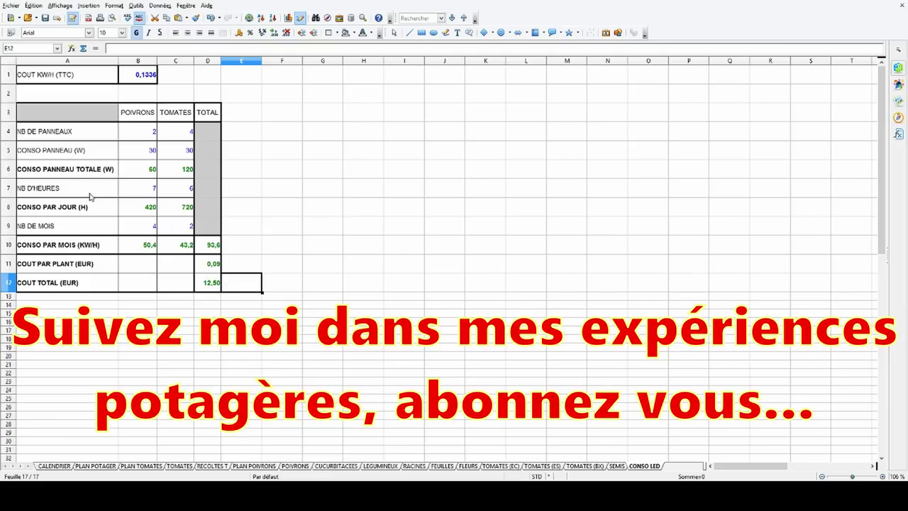
left_click(147, 154)
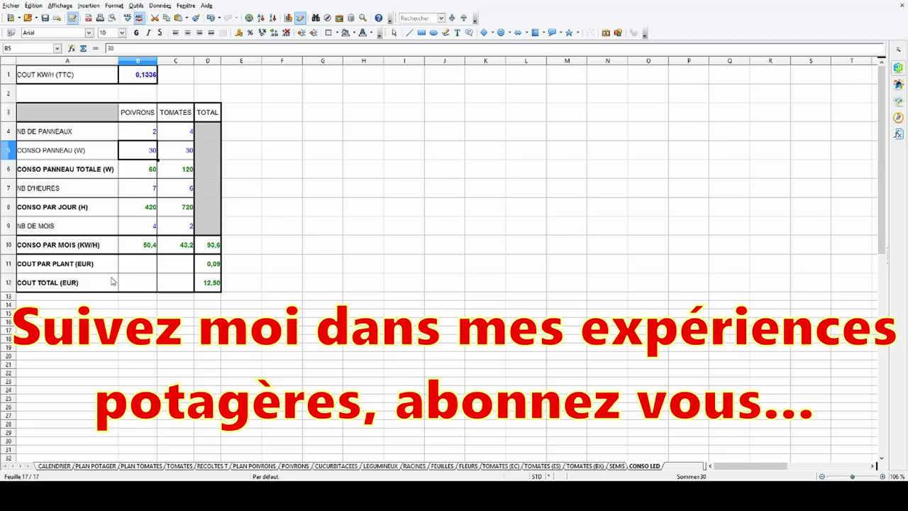